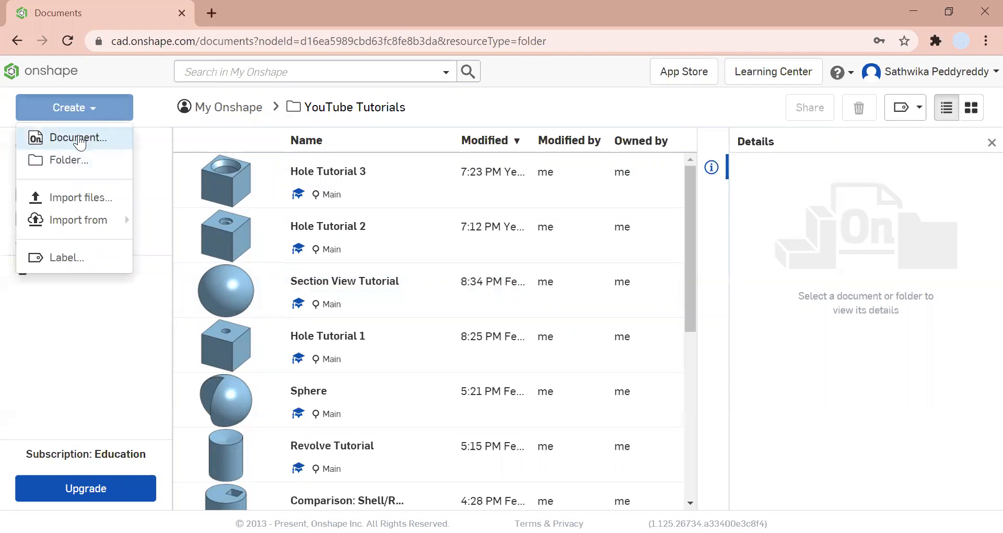
{"action": "type", "text": "L"}
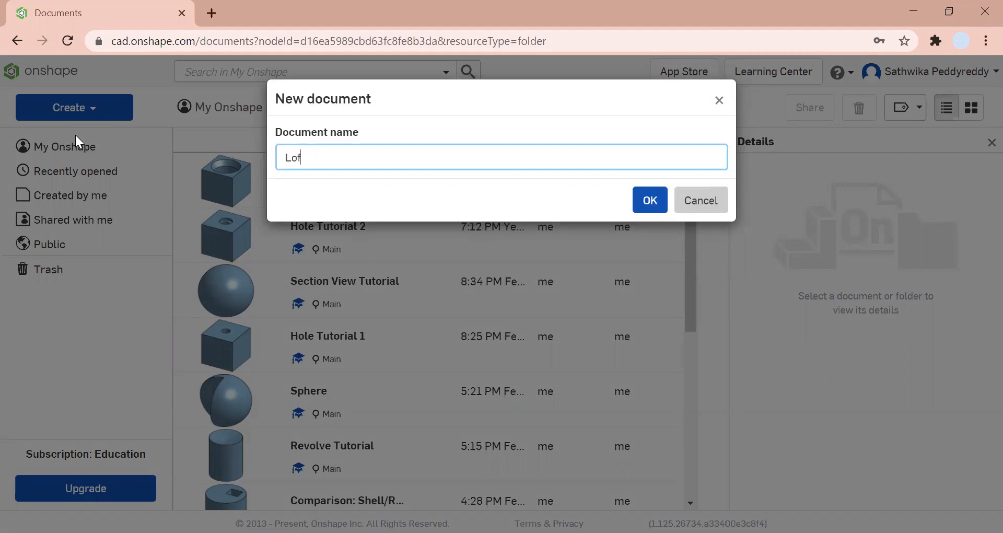
{"action": "type", "text": "of"}
{"action": "key", "text": "BackSpace"}
{"action": "key", "text": "BackSpace"}
{"action": "key", "text": "BackSpace"}
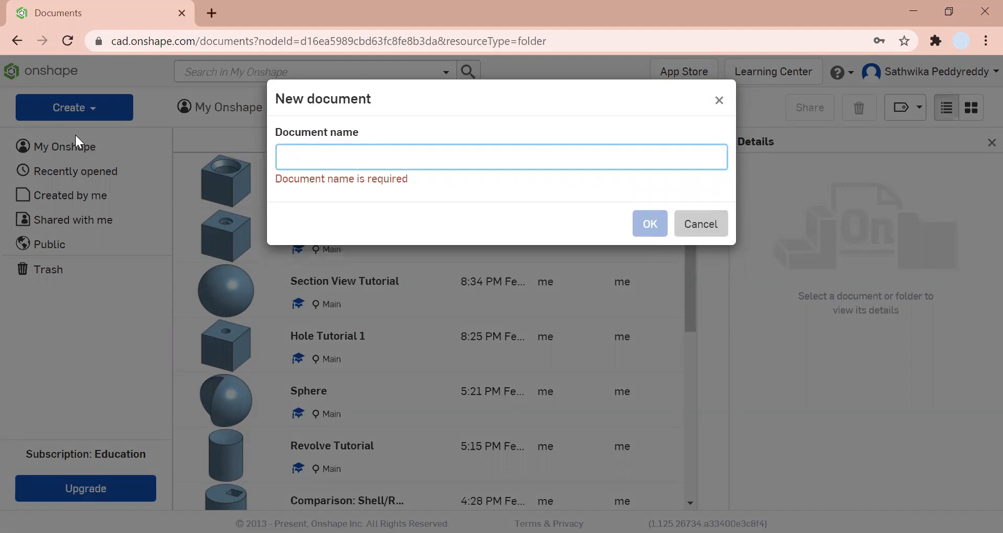
{"action": "type", "text": "Loft_SP_"}
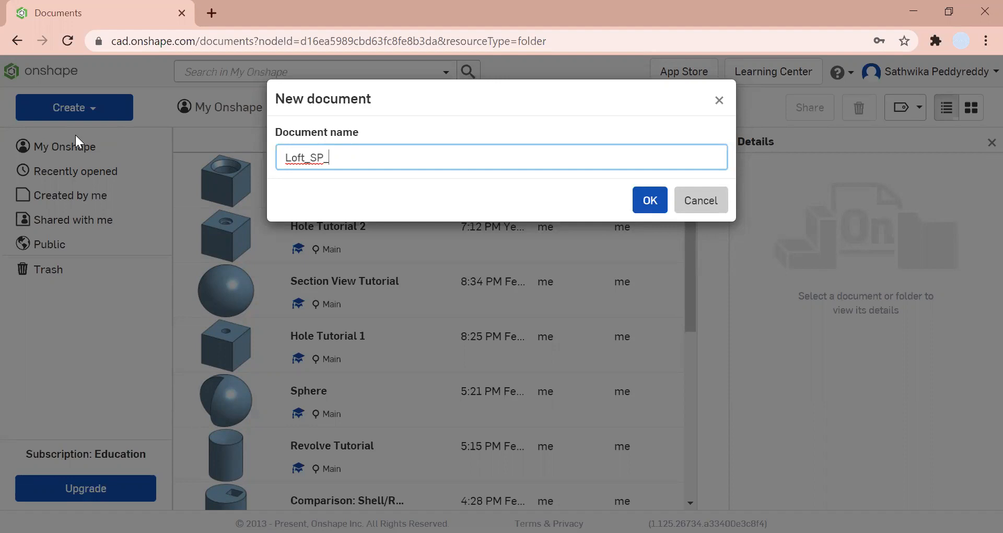
{"action": "type", "text": "2/"}
{"action": "left_click", "coordinate": [679, 201]}
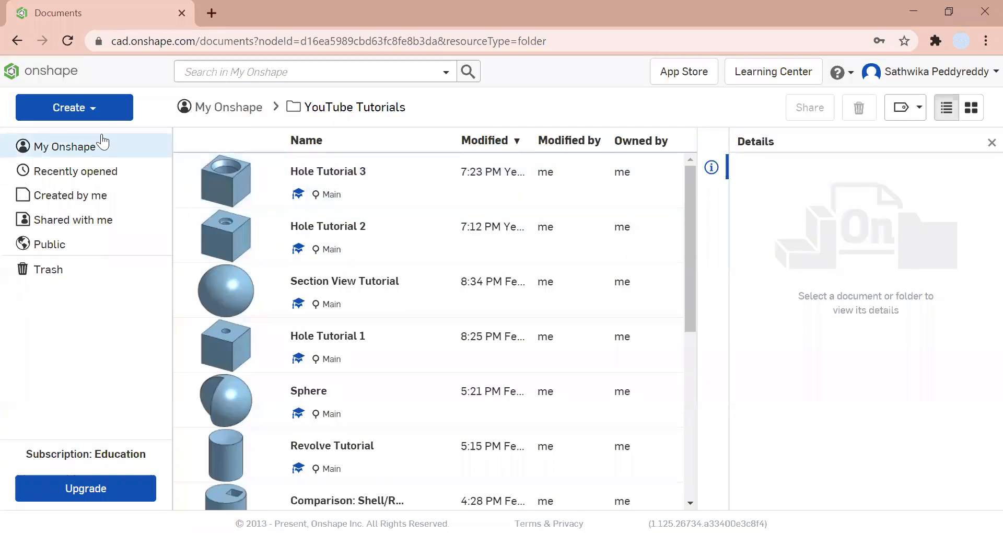
- Create a new document named Loft_SP_2/5/21
{"action": "left_click", "coordinate": [79, 108]}
{"action": "left_click", "coordinate": [83, 136]}
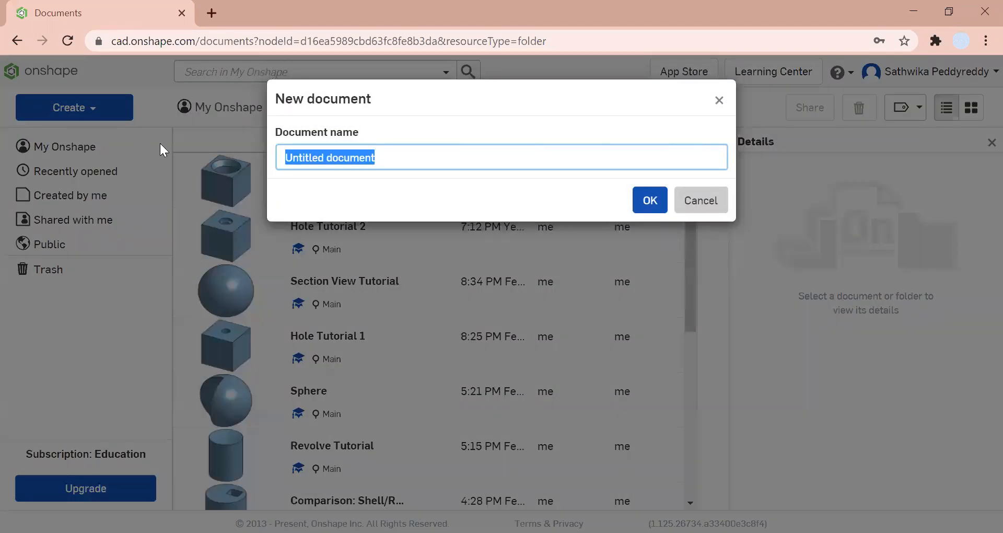
{"action": "key", "text": "BackSpace"}
{"action": "type", "text": "Loft"}
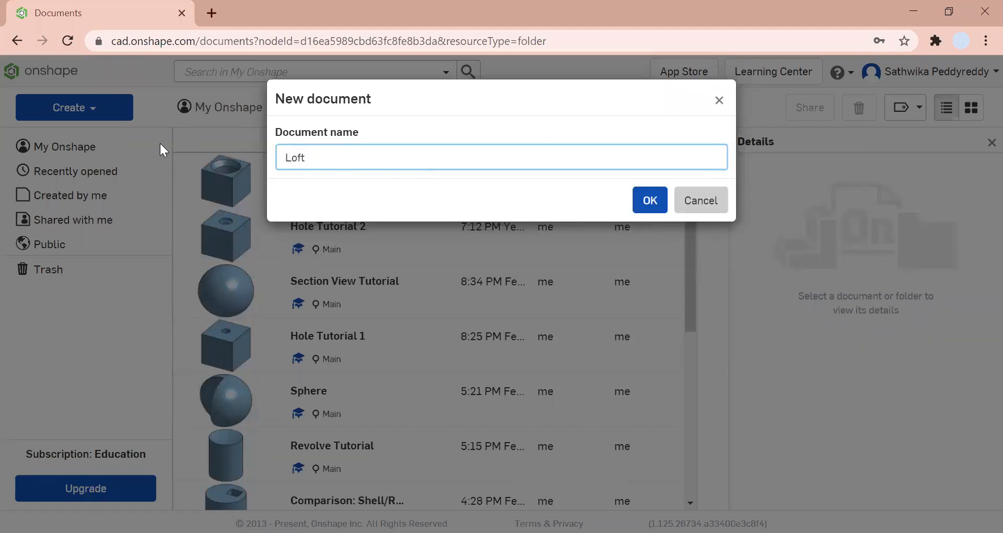
{"action": "type", "text": "_SP_2/5/21"}
{"action": "key", "text": "Return"}
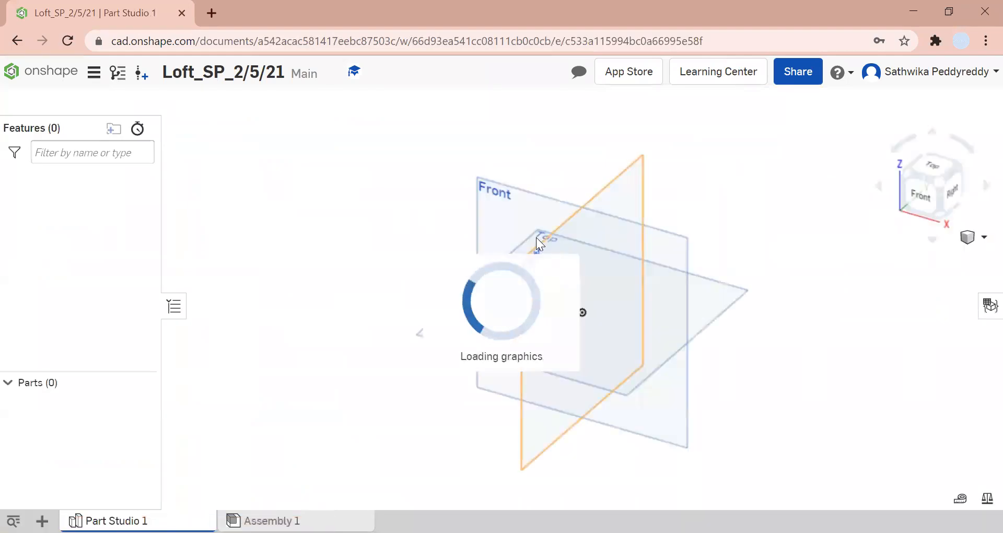
- Start a sketch on the Top plane, hide the Front and Right planes, and face the sketch plane straight on
{"action": "right_click", "coordinate": [712, 289]}
{"action": "left_click", "coordinate": [765, 298]}
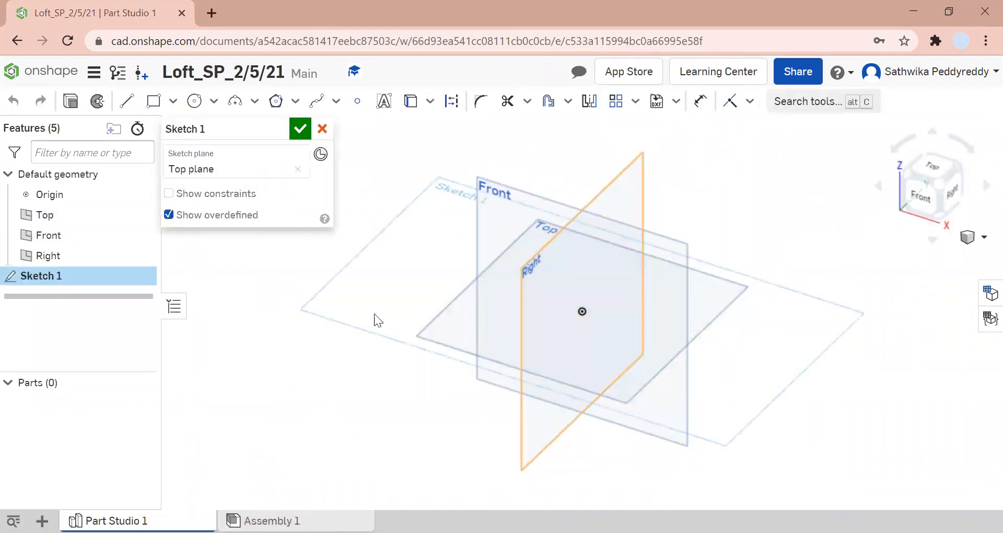
{"action": "left_click", "coordinate": [141, 235]}
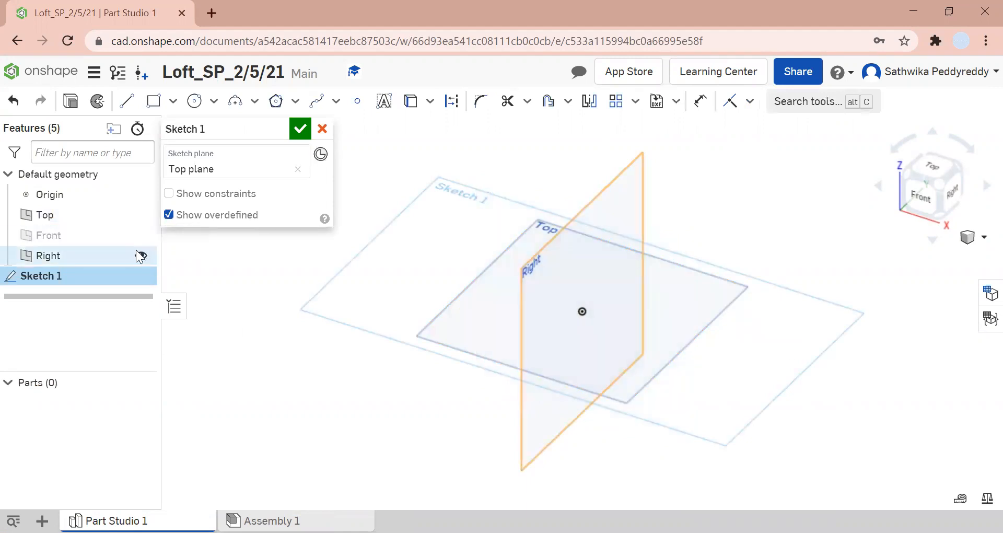
{"action": "left_click", "coordinate": [141, 256]}
{"action": "right_click", "coordinate": [738, 293]}
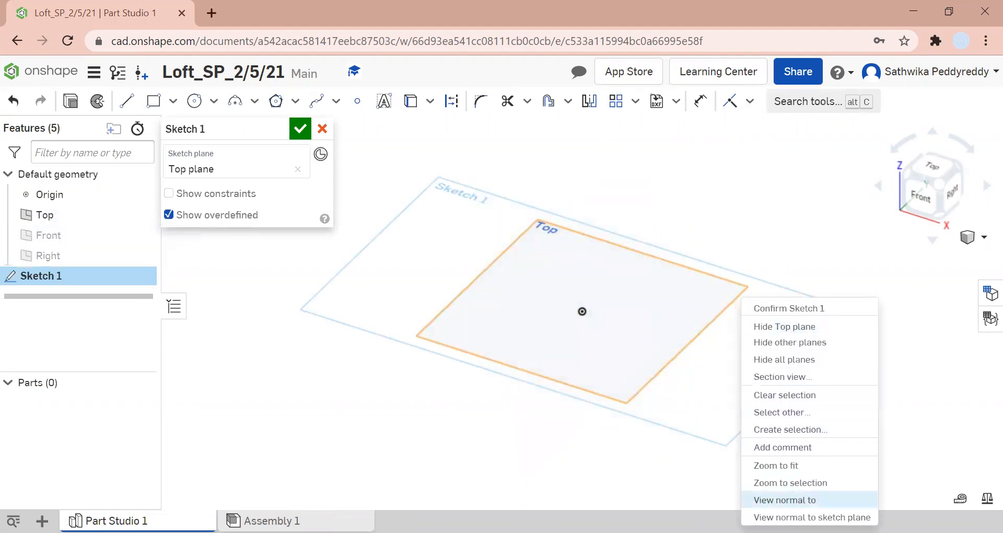
{"action": "left_click", "coordinate": [812, 516]}
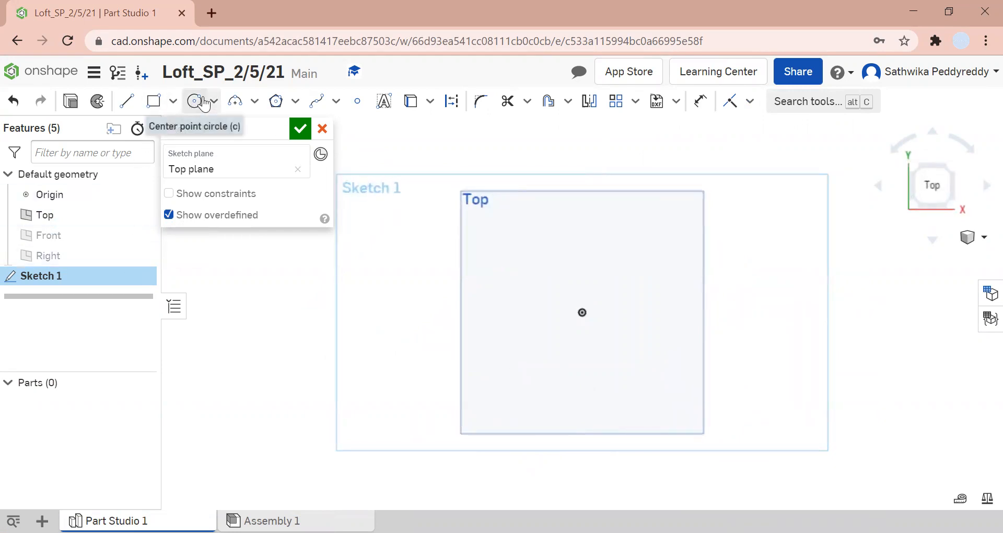
- Draw a corner rectangle around the origin, about 4.26 in wide and 2.67 in high
{"action": "left_click", "coordinate": [153, 105]}
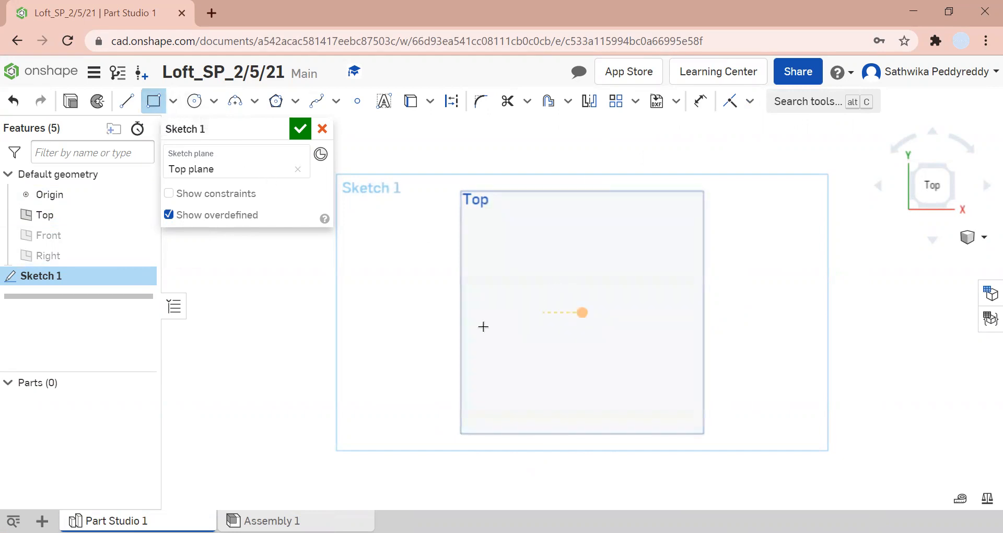
{"action": "left_click", "coordinate": [173, 102]}
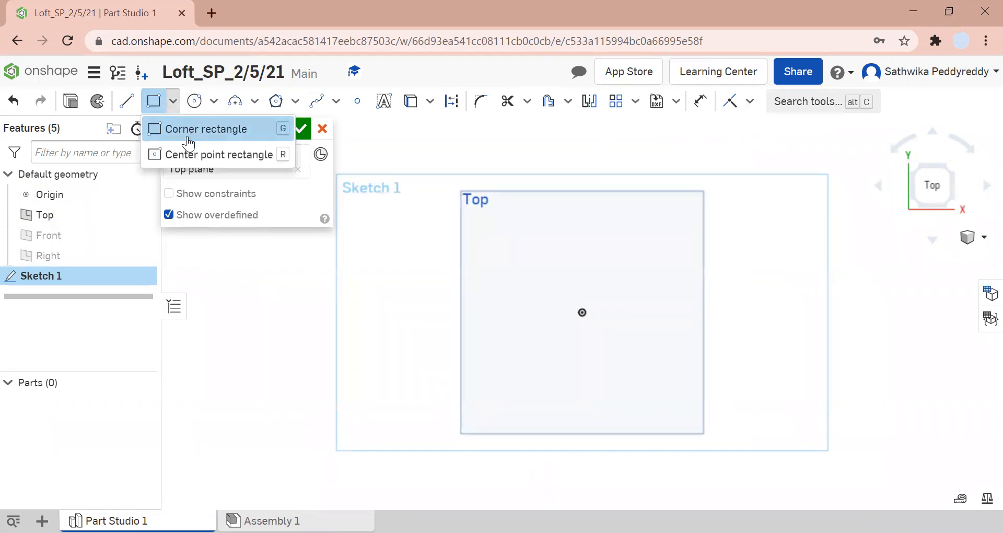
{"action": "left_click", "coordinate": [237, 128]}
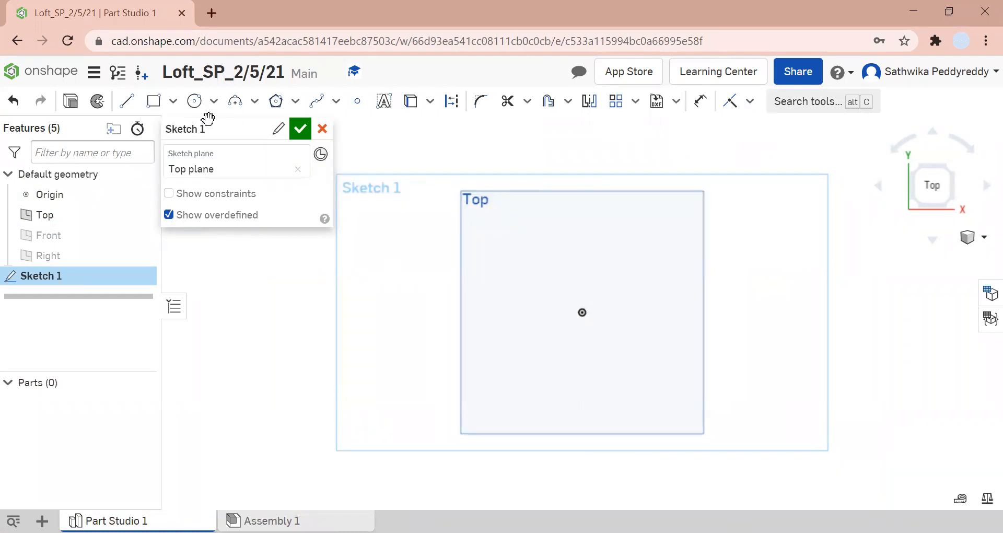
{"action": "left_click", "coordinate": [153, 101]}
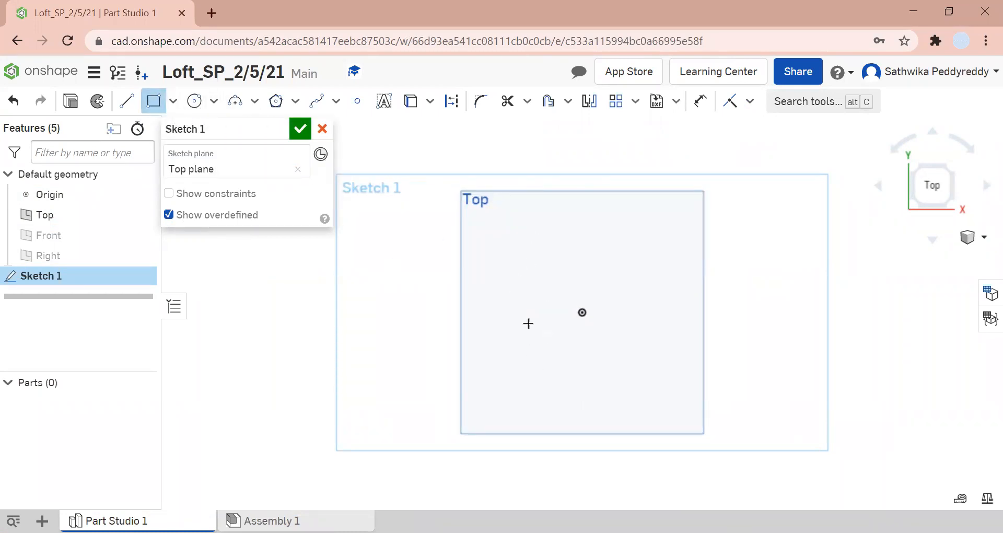
{"action": "left_click", "coordinate": [515, 347]}
{"action": "left_click", "coordinate": [556, 259]}
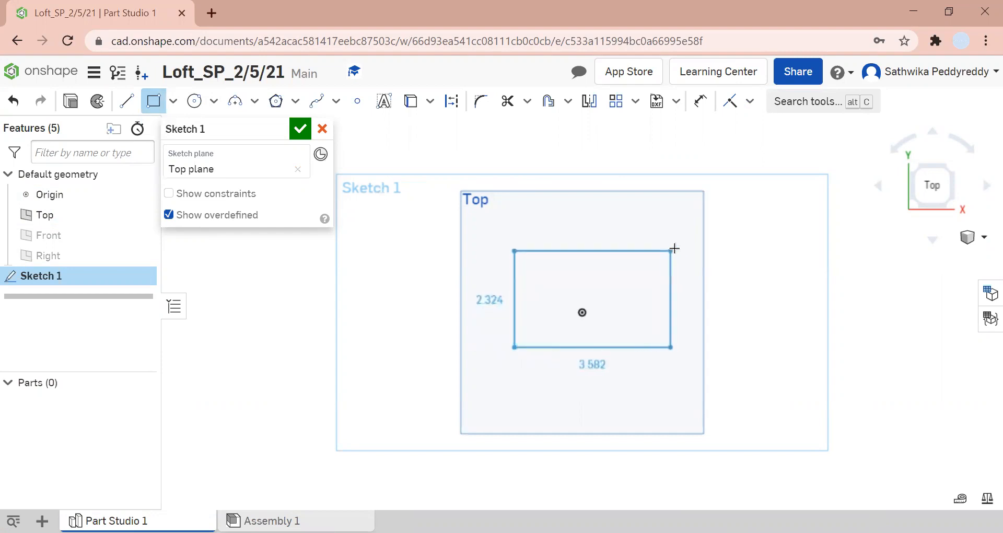
{"action": "left_click", "coordinate": [686, 239]}
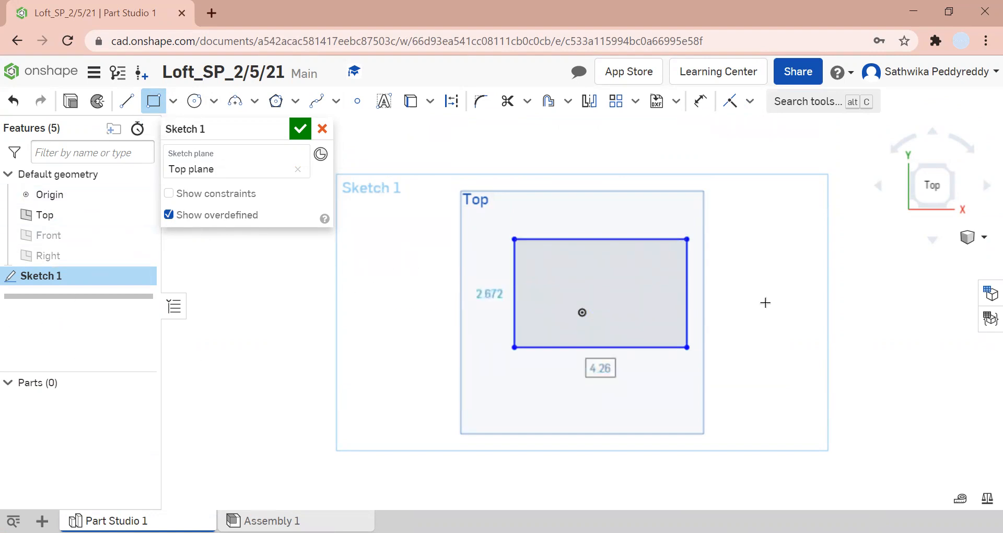
{"action": "key", "text": "Escape"}
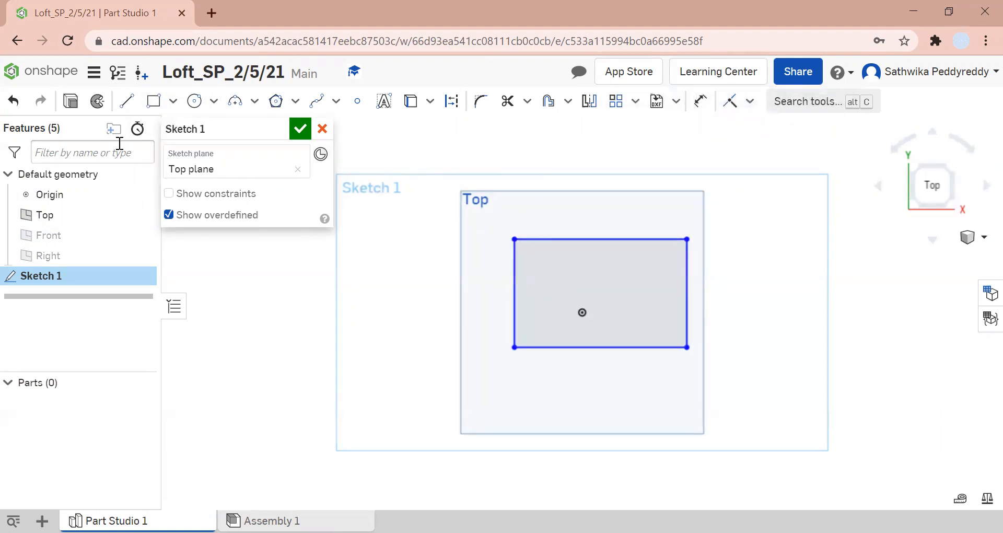
- Place a sketch point at the midpoint of each of the rectangle's two vertical edges
{"action": "left_click", "coordinate": [357, 102]}
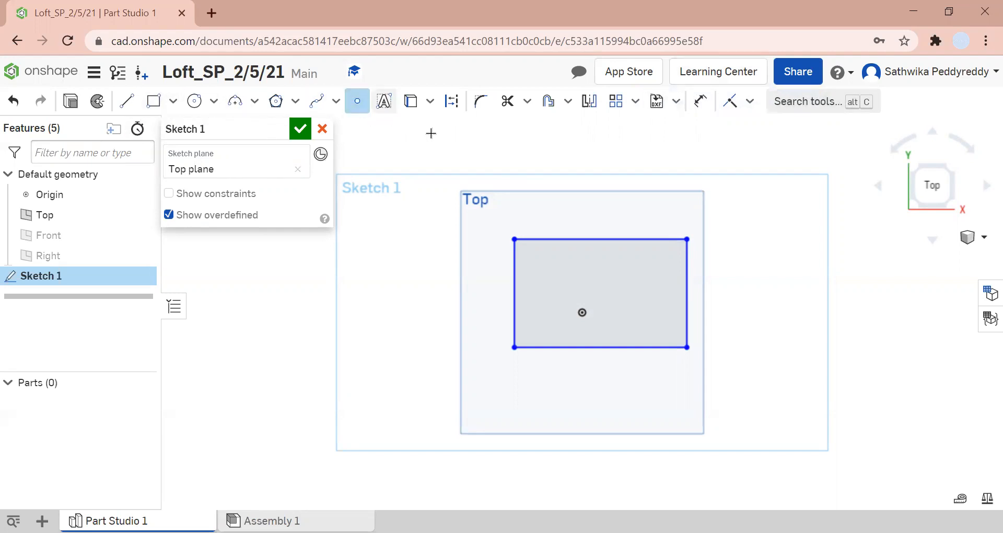
{"action": "left_click", "coordinate": [513, 290]}
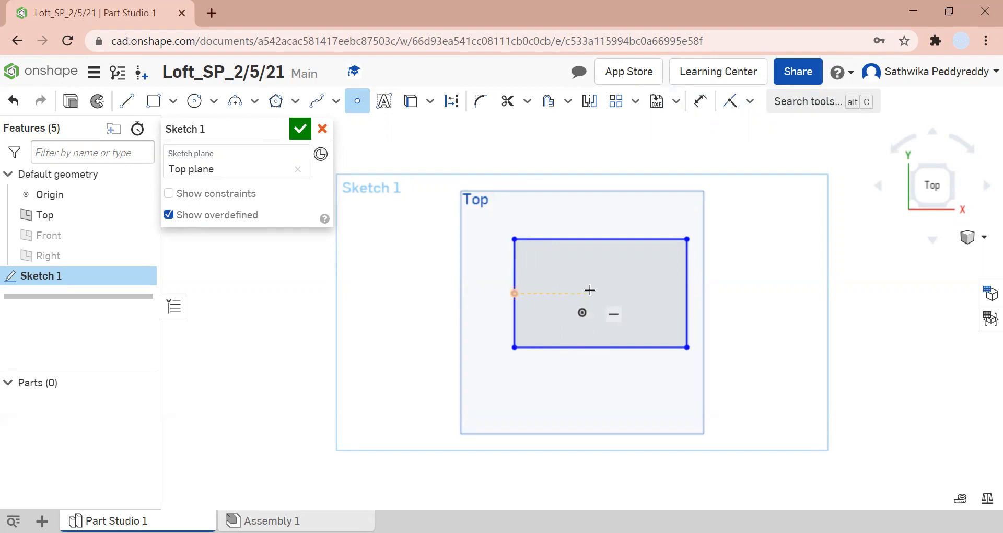
{"action": "left_click", "coordinate": [687, 293]}
- Draw a horizontal line across the rectangle joining the midpoints of its two vertical edges
{"action": "left_click", "coordinate": [127, 100]}
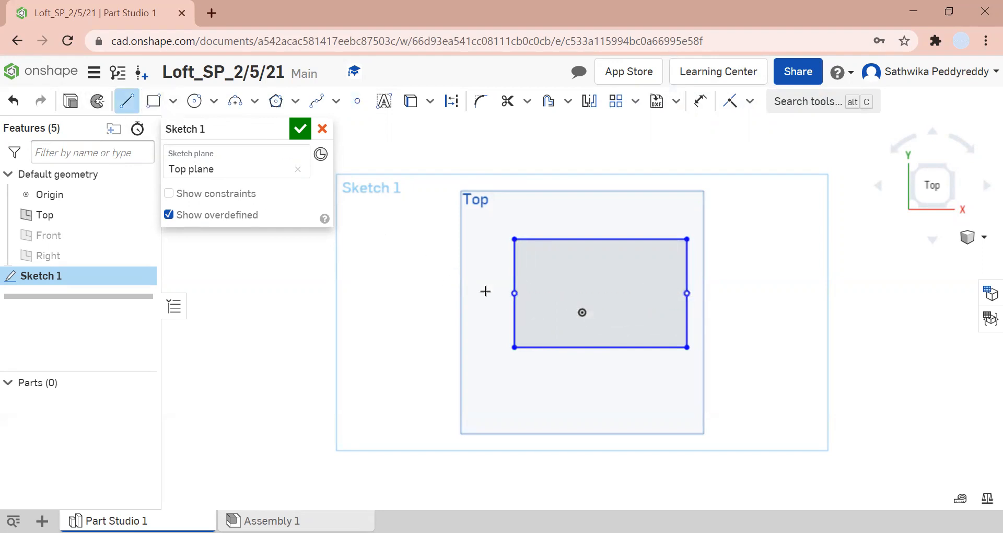
{"action": "left_click", "coordinate": [515, 293]}
{"action": "left_click", "coordinate": [686, 293]}
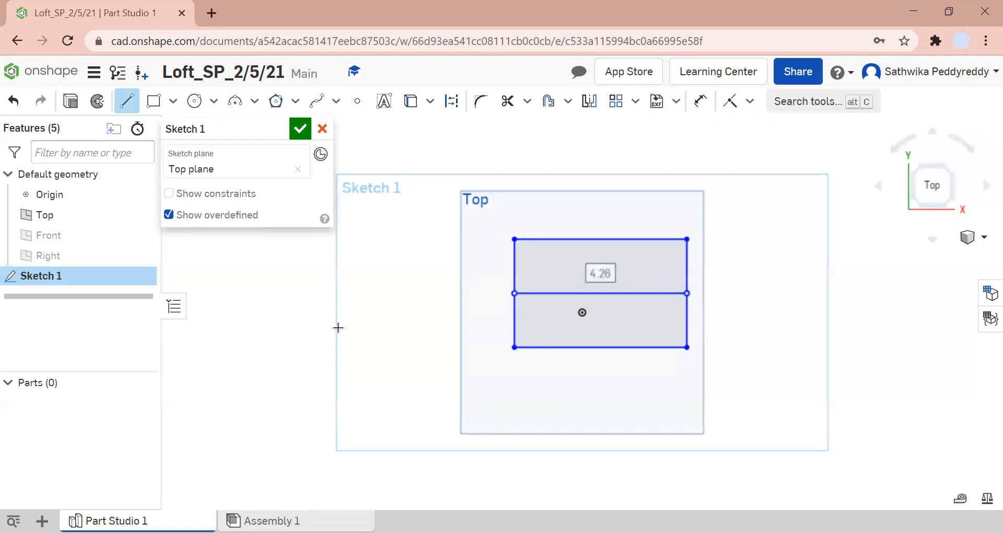
{"action": "key", "text": "Escape"}
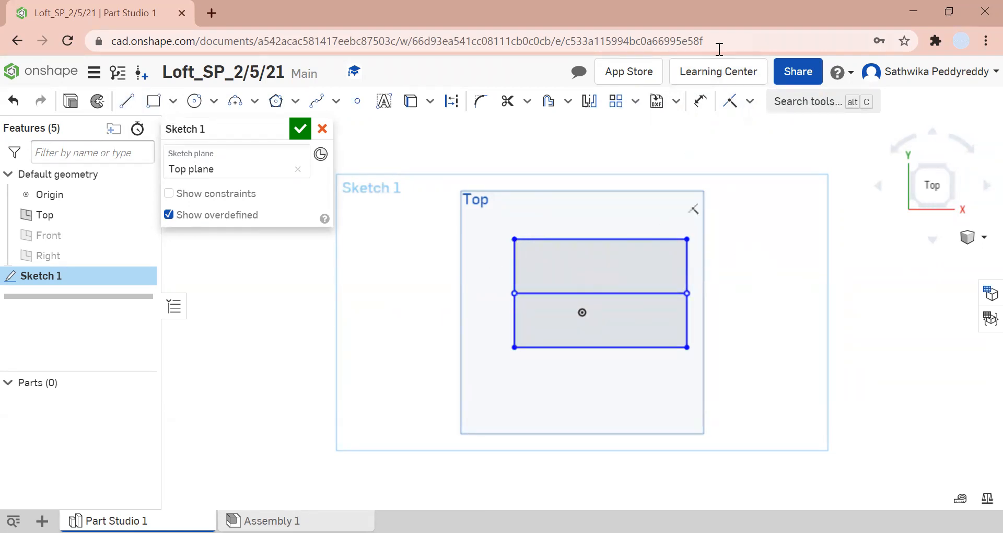
- Add a sketch point on the horizontal line inside the rectangle and constrain it to the line's midpoint
{"action": "left_click", "coordinate": [750, 101]}
{"action": "left_click", "coordinate": [897, 313]}
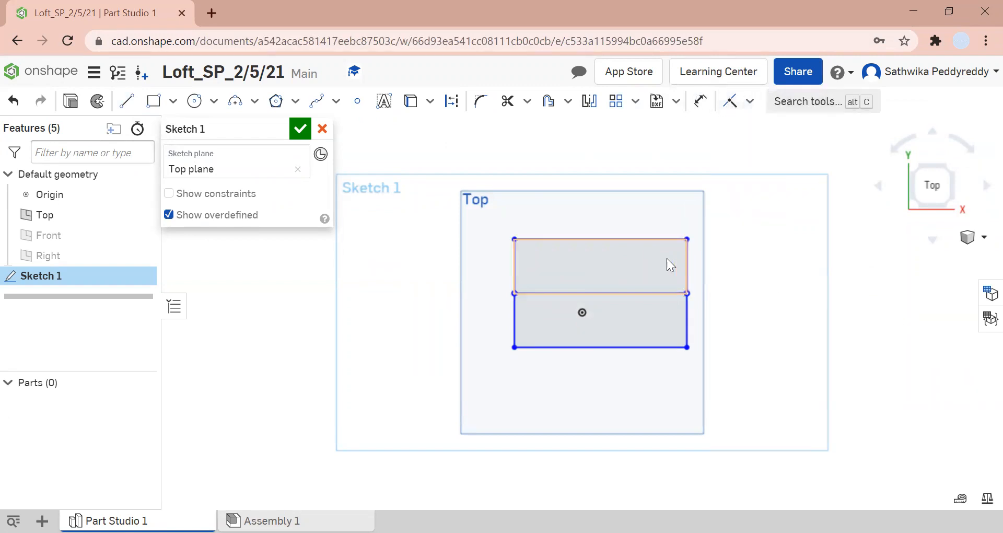
{"action": "left_click", "coordinate": [357, 101]}
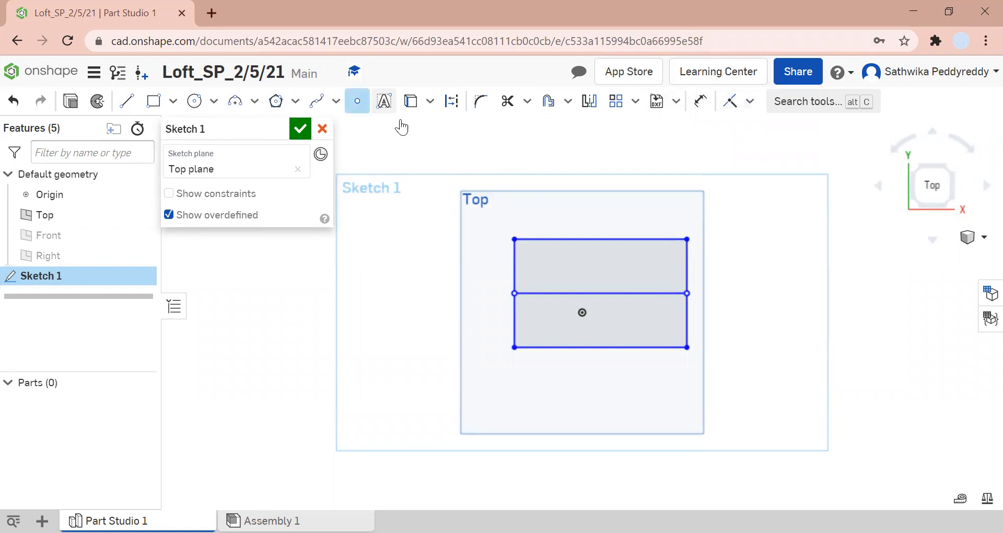
{"action": "left_click", "coordinate": [644, 294]}
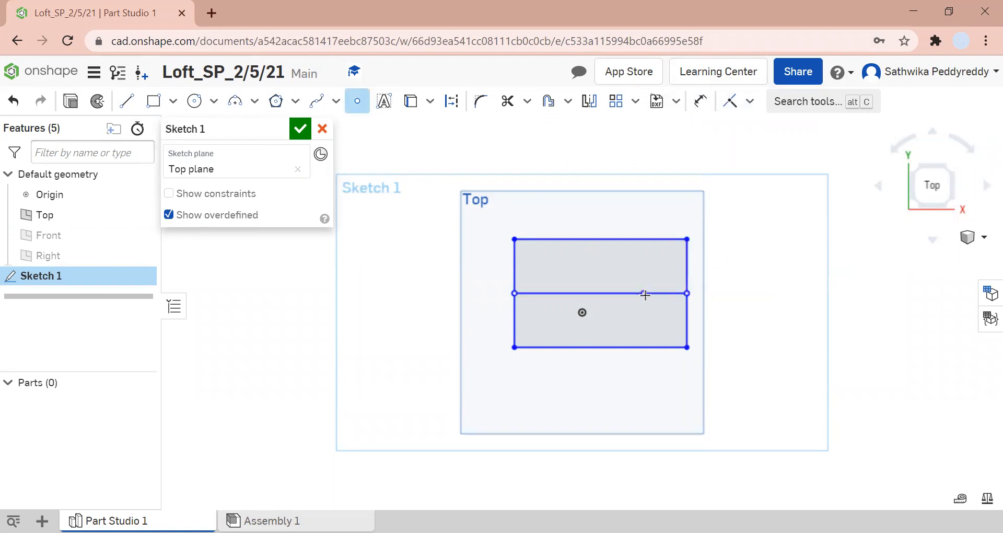
{"action": "left_click", "coordinate": [751, 101]}
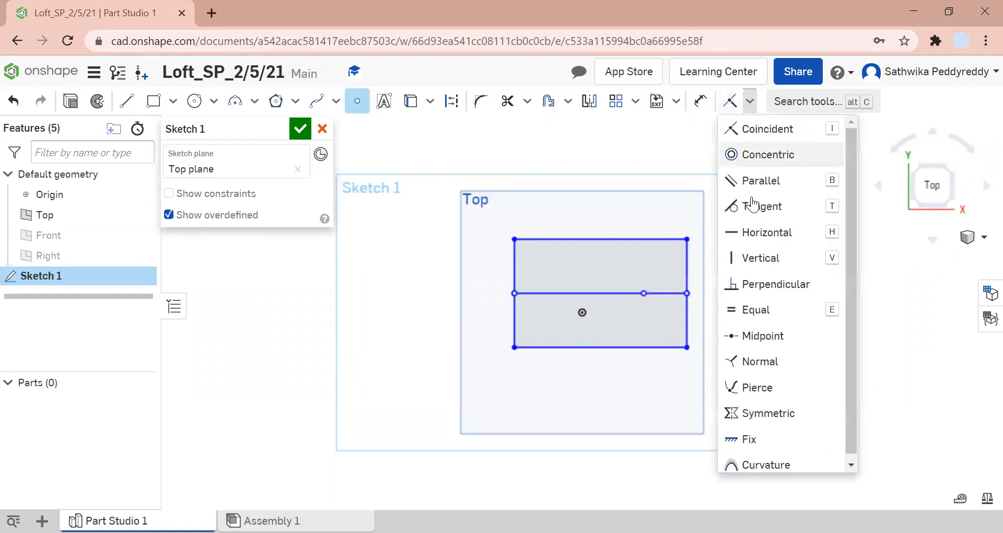
{"action": "left_click", "coordinate": [785, 336]}
{"action": "left_click", "coordinate": [644, 293]}
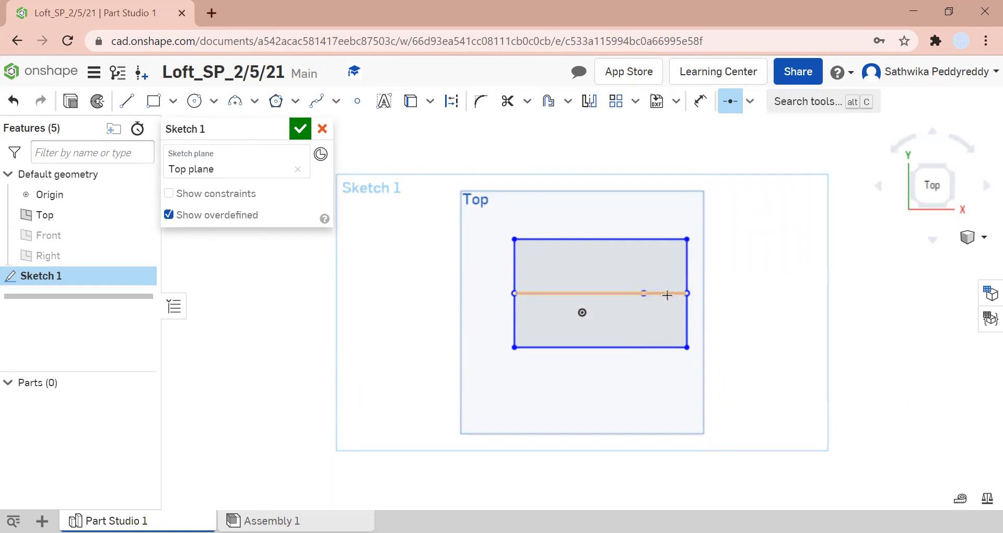
{"action": "left_click", "coordinate": [665, 293]}
{"action": "left_click", "coordinate": [812, 328]}
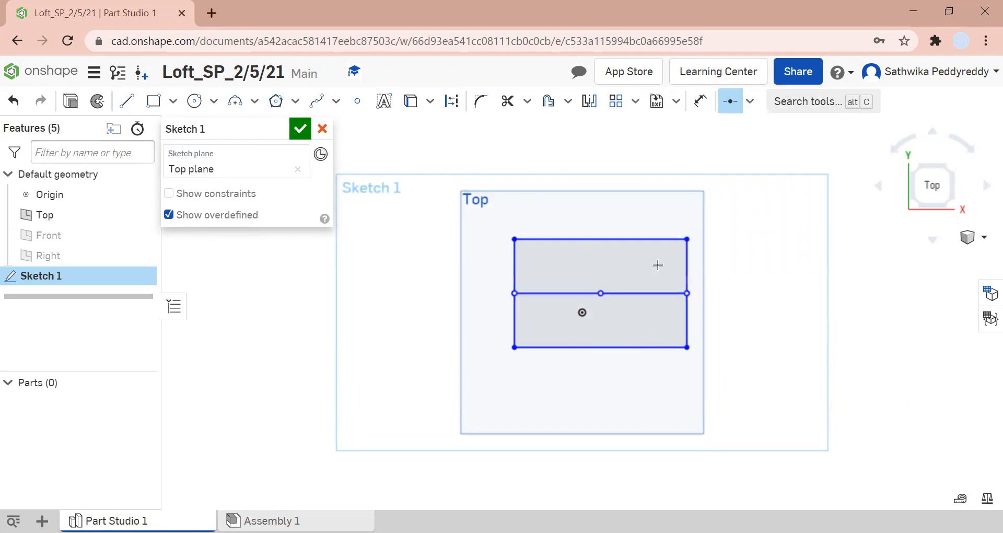
{"action": "key", "text": "Escape"}
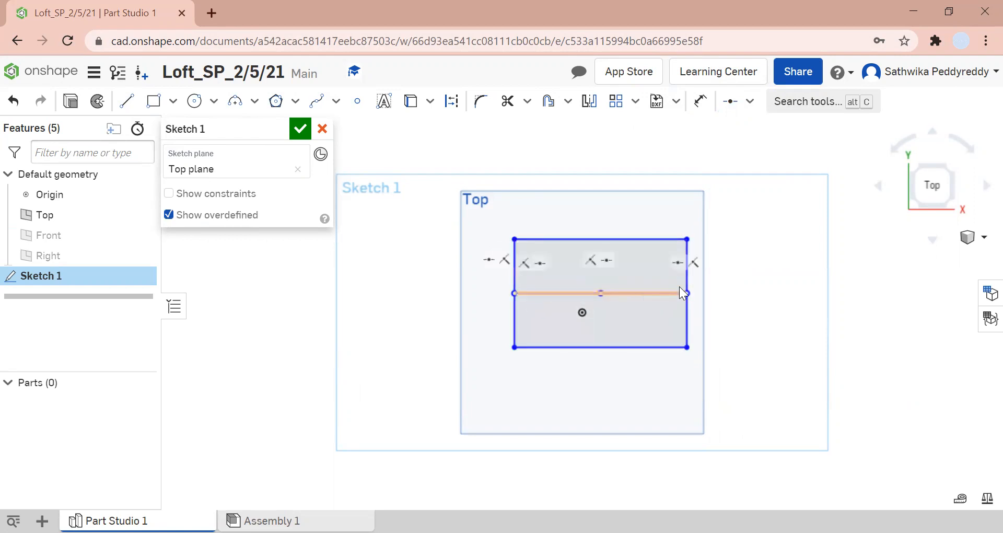
- Delete the horizontal line across the rectangle, keeping the point at the rectangle's centre
{"action": "scroll", "coordinate": [721, 298], "scroll_direction": "up", "scroll_amount": 3}
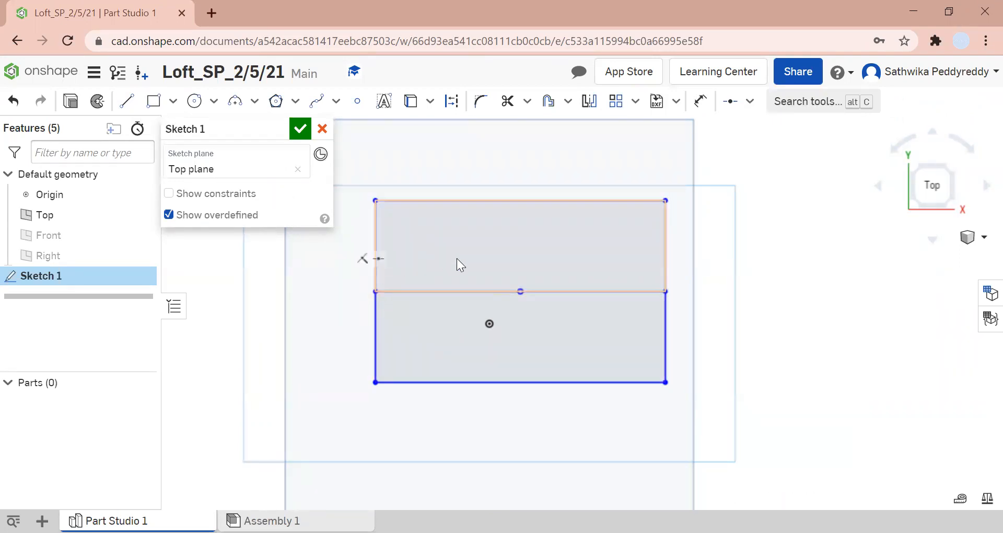
{"action": "left_click", "coordinate": [456, 291]}
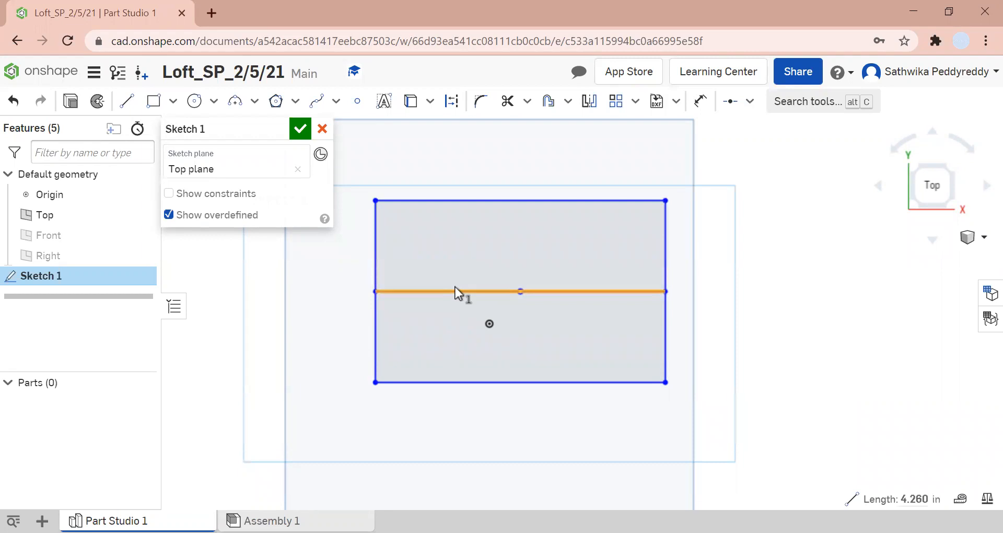
{"action": "key", "text": "Delete"}
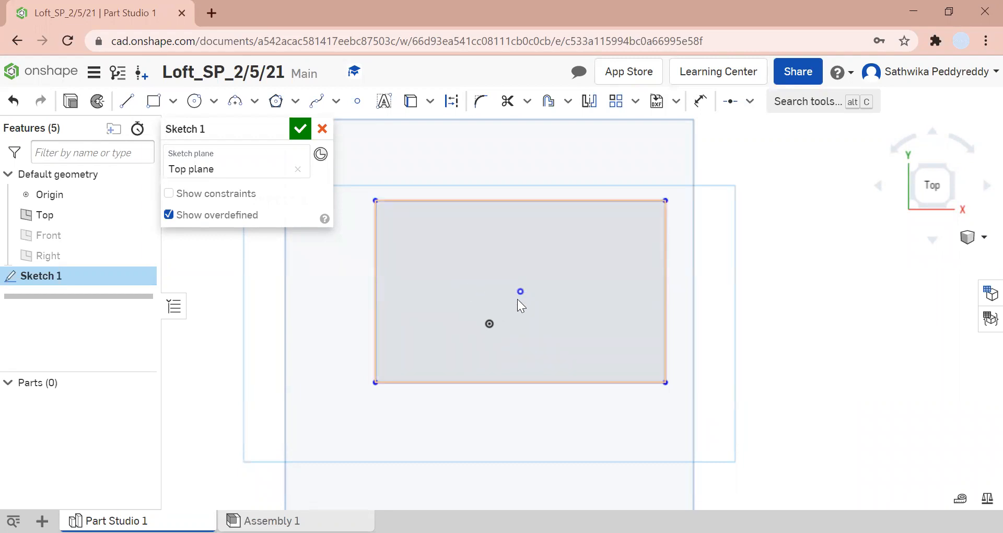
- Apply a coincident constraint between the rectangle's centre point and the origin
{"action": "scroll", "coordinate": [517, 301], "scroll_direction": "down", "scroll_amount": 3}
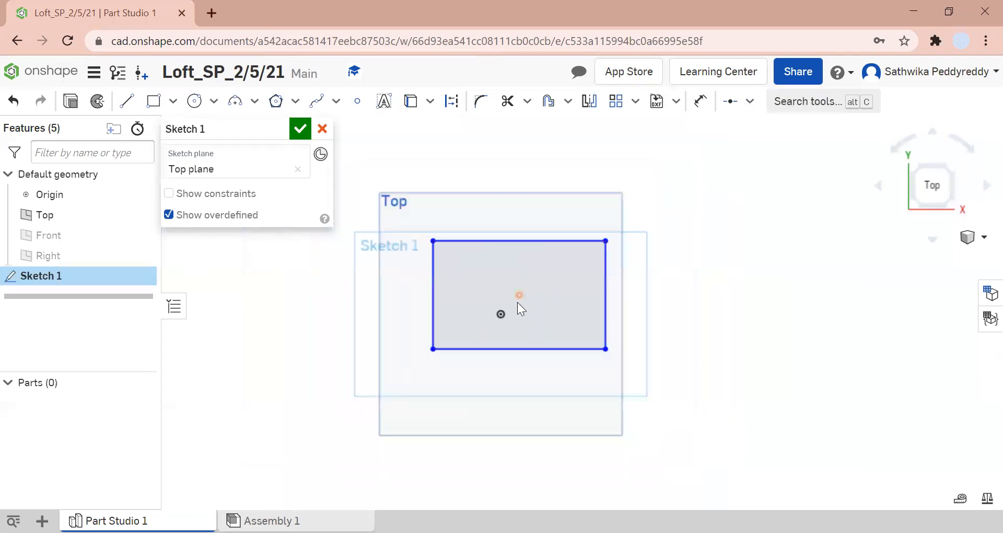
{"action": "left_click", "coordinate": [750, 101]}
{"action": "left_click", "coordinate": [757, 128]}
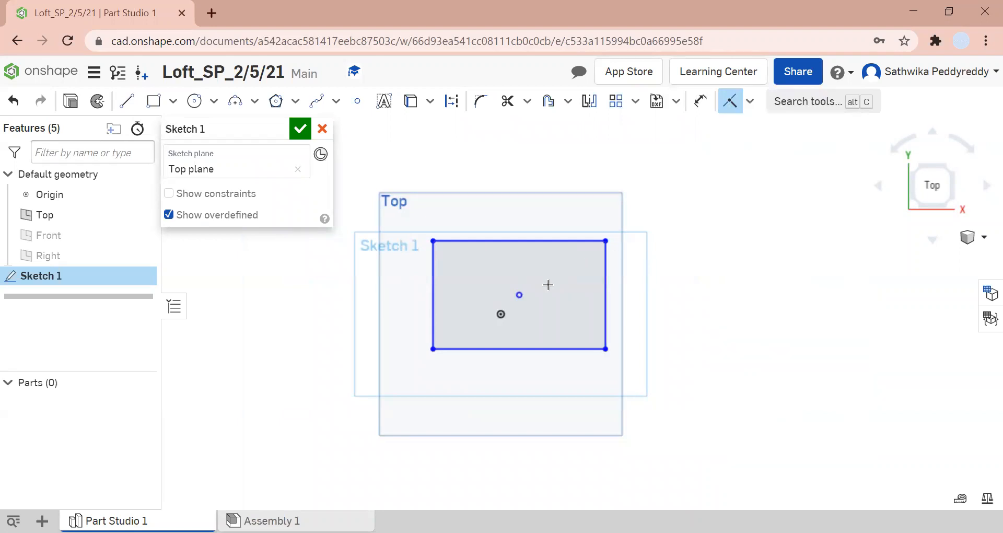
{"action": "left_click", "coordinate": [523, 297]}
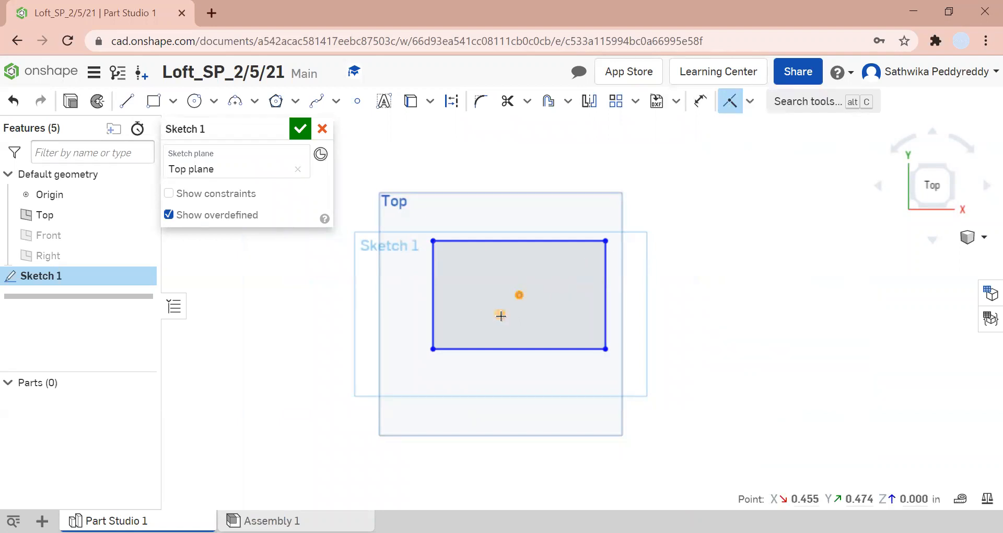
{"action": "left_click", "coordinate": [501, 316]}
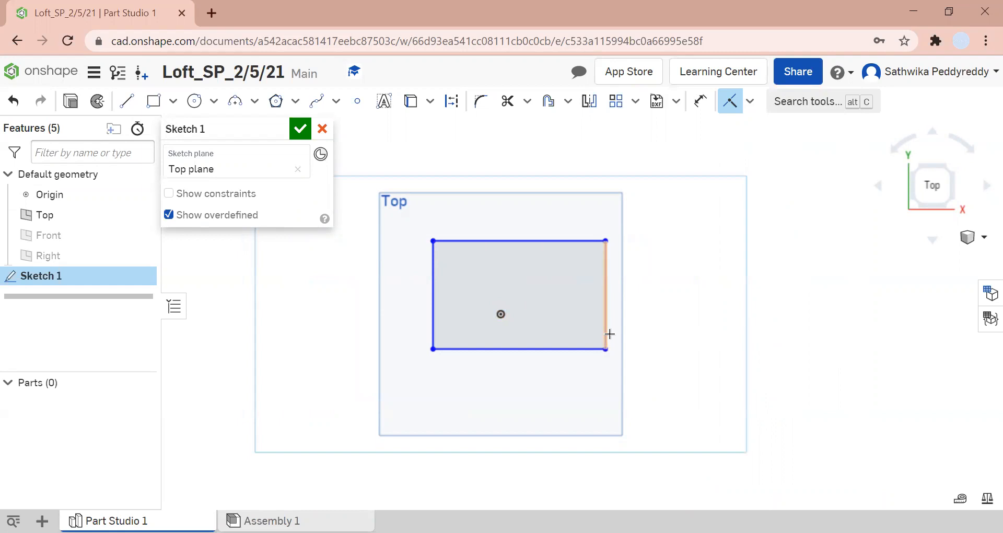
{"action": "key", "text": "f"}
{"action": "scroll", "coordinate": [537, 299], "scroll_direction": "down", "scroll_amount": 3}
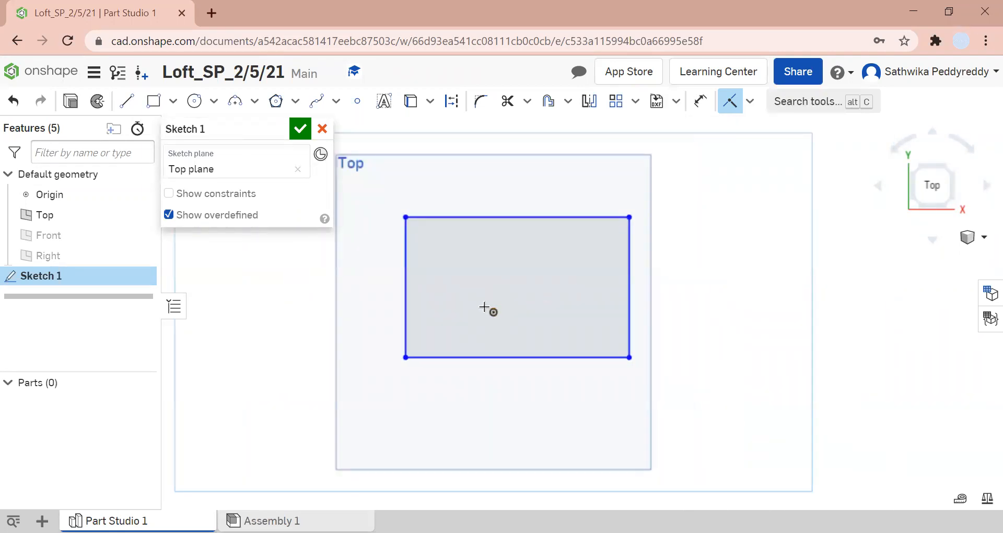
{"action": "scroll", "coordinate": [494, 290], "scroll_direction": "up", "scroll_amount": 2}
{"action": "scroll", "coordinate": [497, 284], "scroll_direction": "down", "scroll_amount": 2}
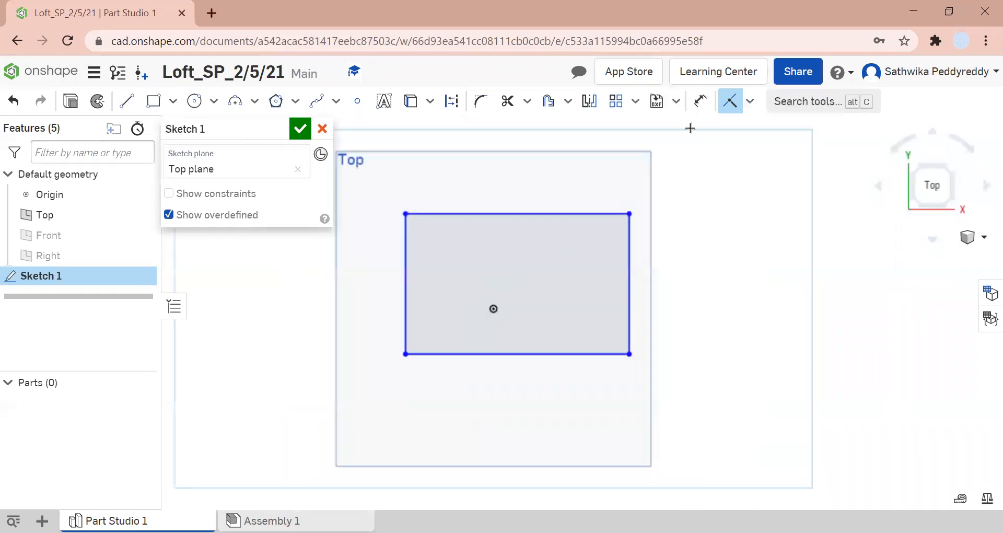
{"action": "left_click", "coordinate": [729, 101]}
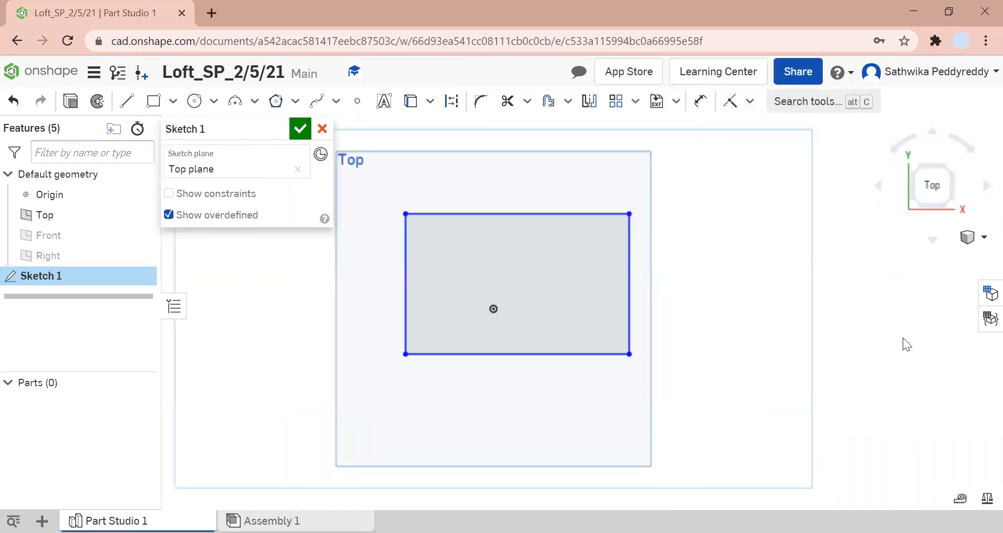
- Dimension the rectangle with a width of 4 in and a height of 5 in
{"action": "left_click", "coordinate": [701, 101]}
{"action": "left_click", "coordinate": [543, 213]}
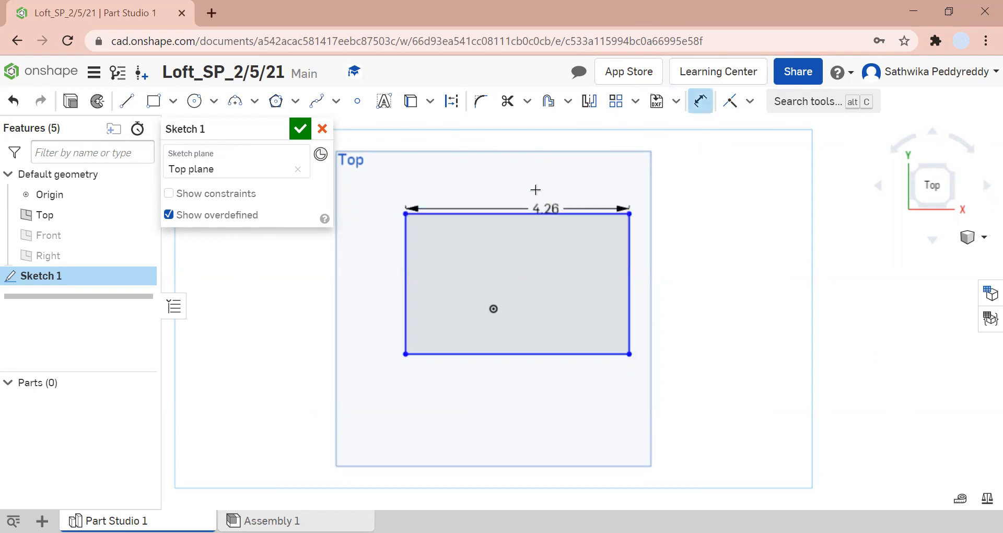
{"action": "left_click", "coordinate": [525, 186]}
{"action": "type", "text": "4"}
{"action": "key", "text": "Return"}
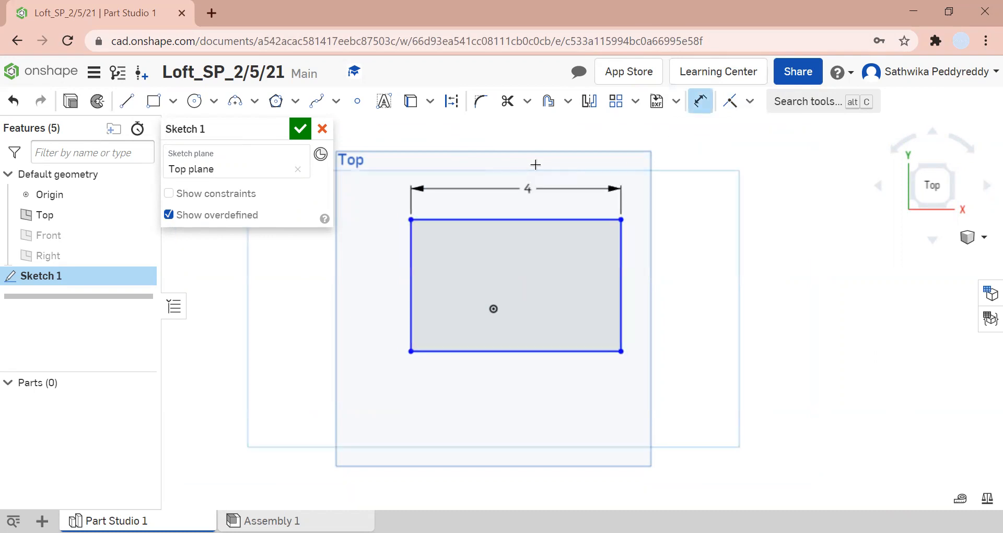
{"action": "left_click", "coordinate": [411, 298]}
{"action": "left_click", "coordinate": [383, 292]}
{"action": "type", "text": "5"}
{"action": "key", "text": "Return"}
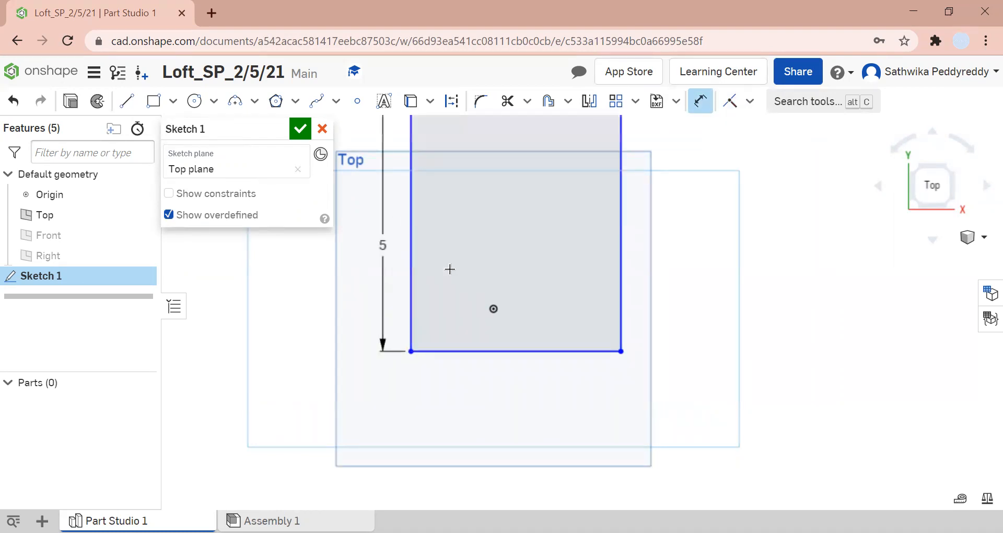
- Set the rectangle's height dimension to 4 in
{"action": "scroll", "coordinate": [544, 377], "scroll_direction": "down", "scroll_amount": 5}
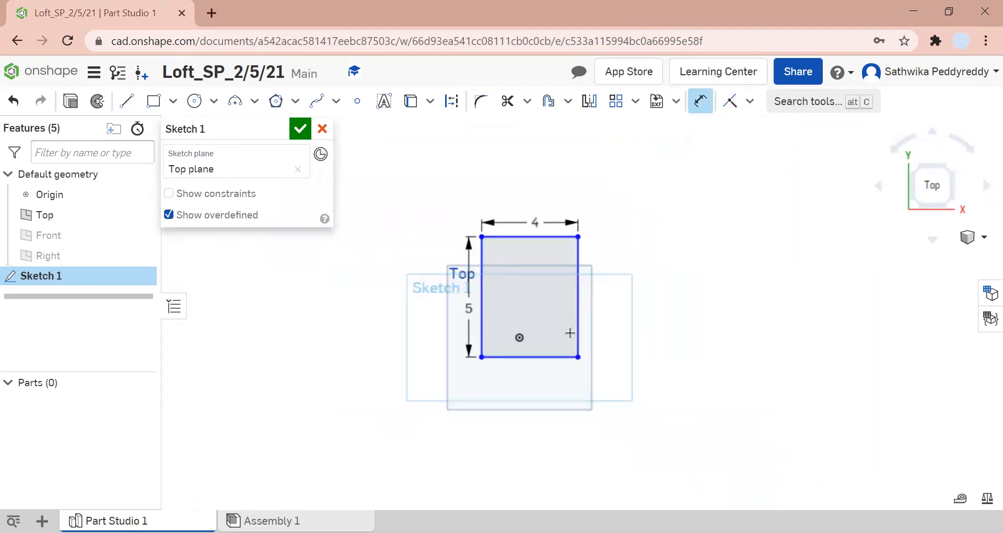
{"action": "scroll", "coordinate": [568, 326], "scroll_direction": "up", "scroll_amount": 2}
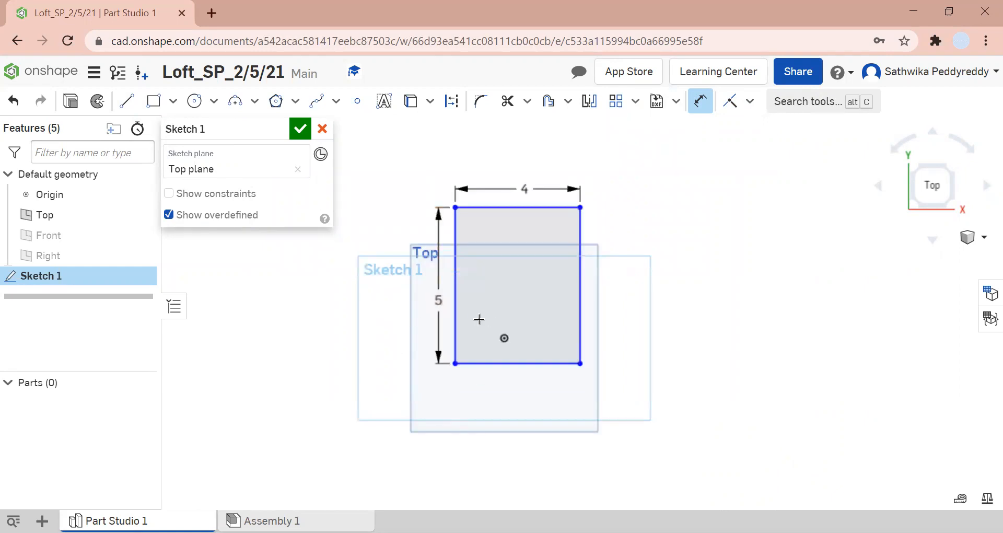
{"action": "left_click", "coordinate": [441, 299]}
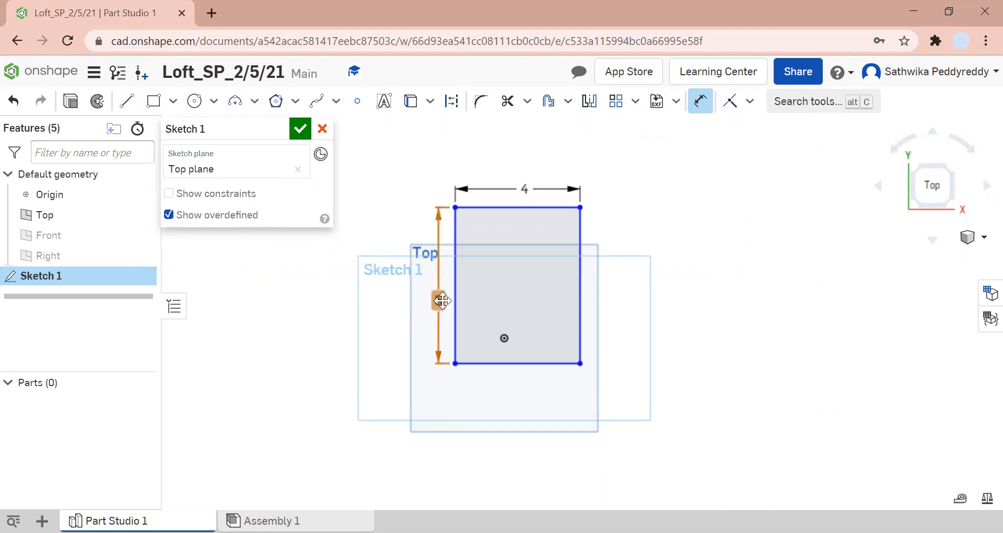
{"action": "double_click", "coordinate": [442, 301]}
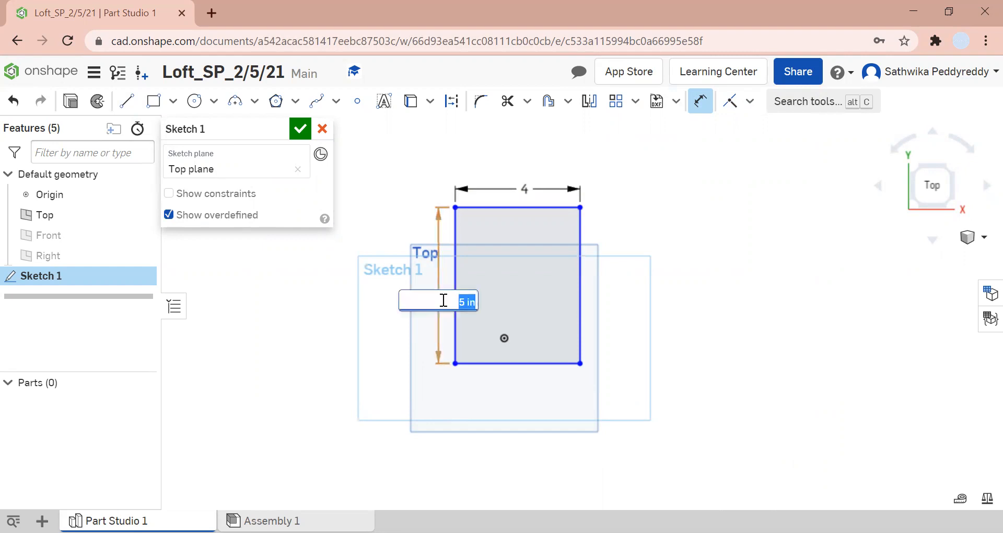
{"action": "type", "text": "4"}
{"action": "key", "text": "Return"}
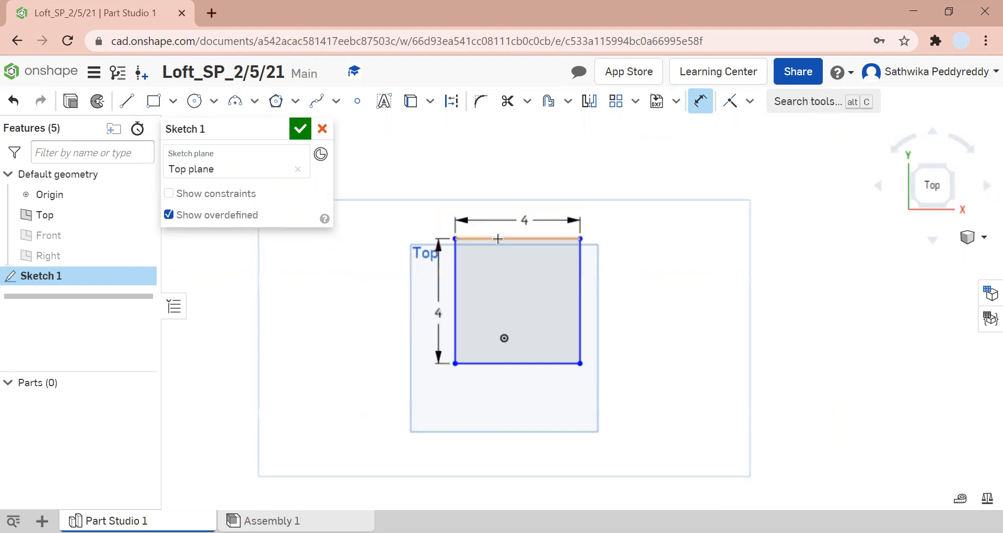
- Set the rectangle's width dimension to 5 in and finish the sketch
{"action": "double_click", "coordinate": [525, 221]}
{"action": "type", "text": "5"}
{"action": "key", "text": "Return"}
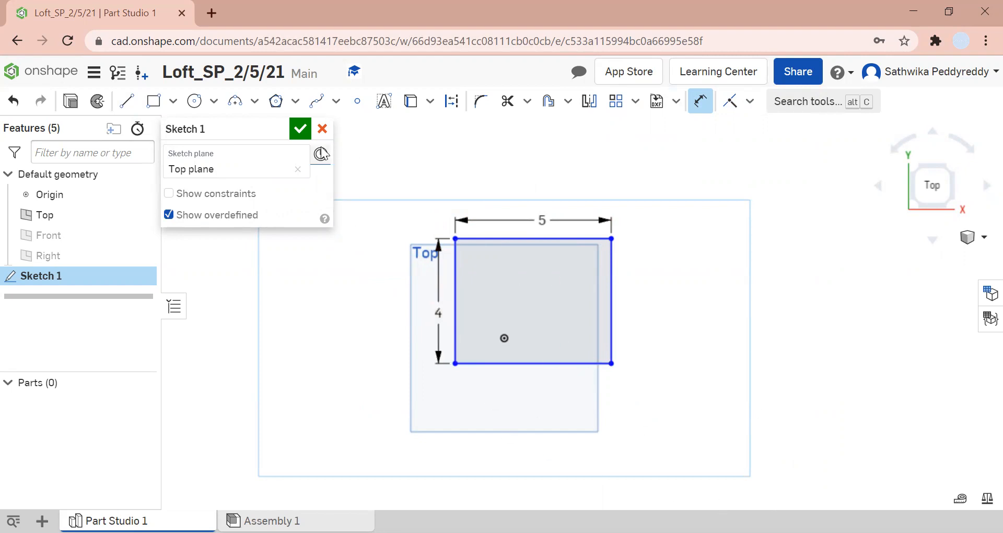
{"action": "left_click", "coordinate": [301, 129]}
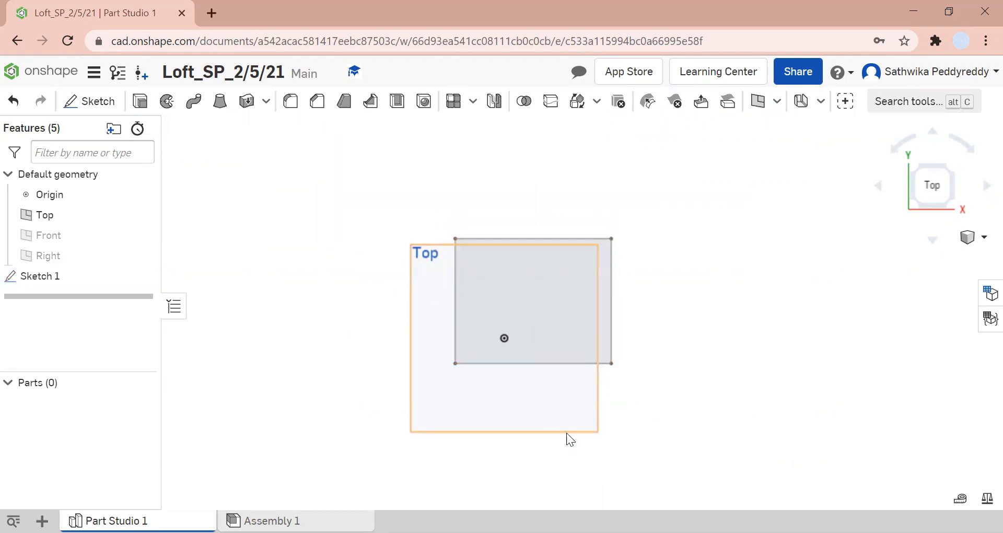
- Create a plane offset 4 in above the Top plane
{"action": "right_click", "coordinate": [531, 407]}
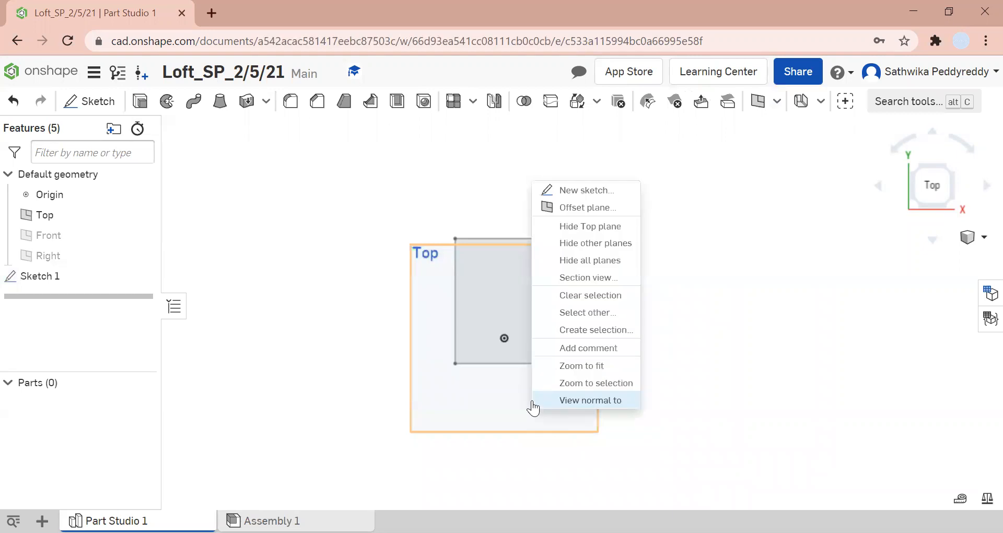
{"action": "left_click", "coordinate": [607, 208]}
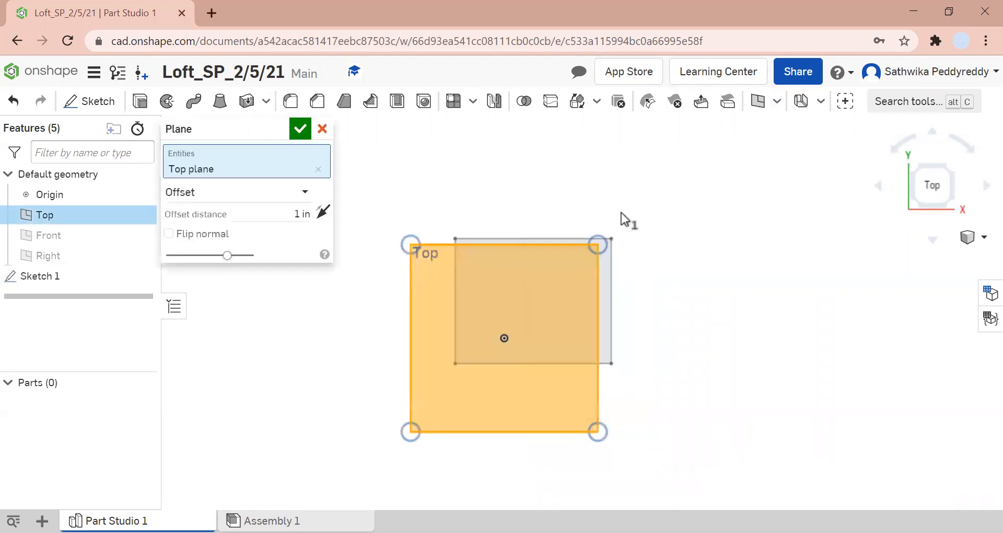
{"action": "left_click", "coordinate": [965, 229]}
{"action": "left_click", "coordinate": [958, 246]}
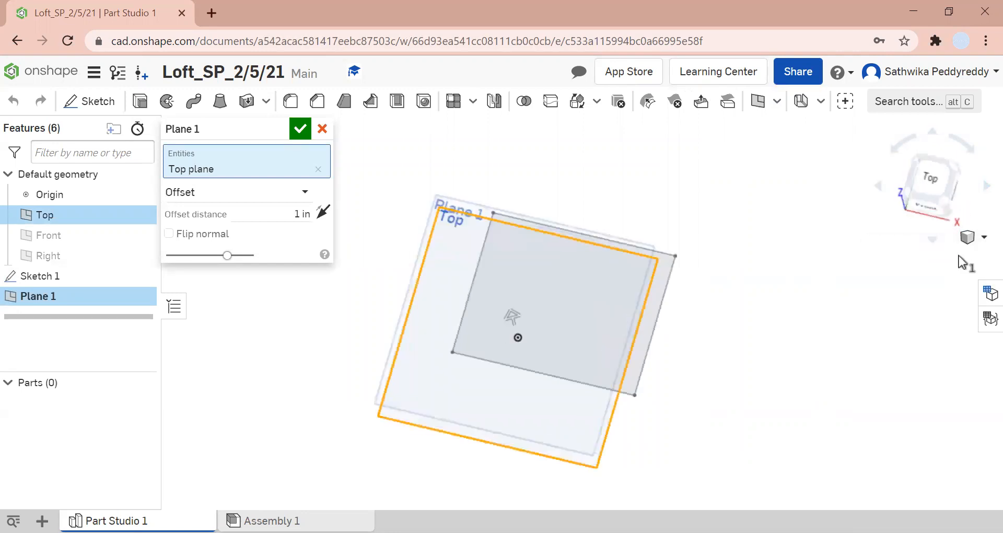
{"action": "left_click_drag", "start_coordinate": [569, 253], "coordinate": [563, 133]}
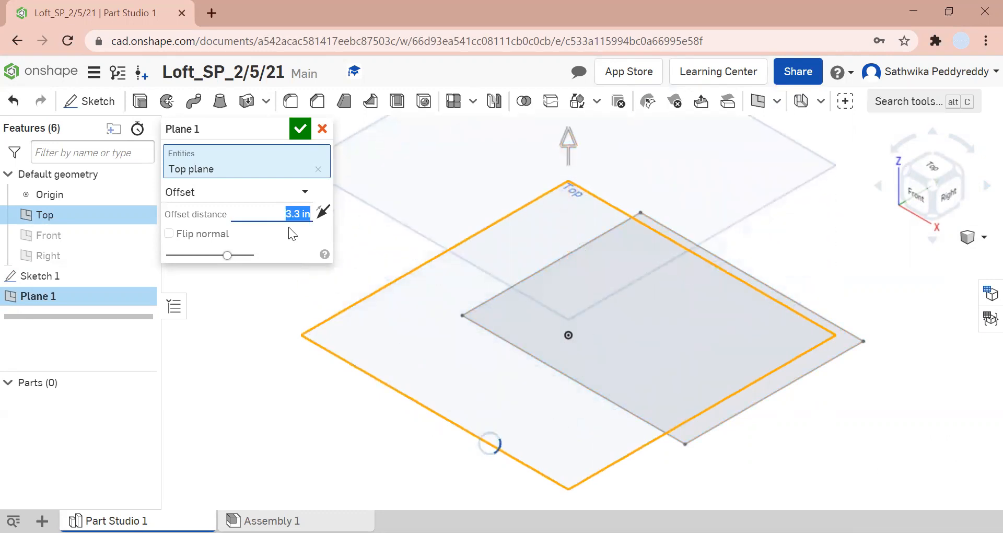
{"action": "type", "text": "4"}
{"action": "key", "text": "Return"}
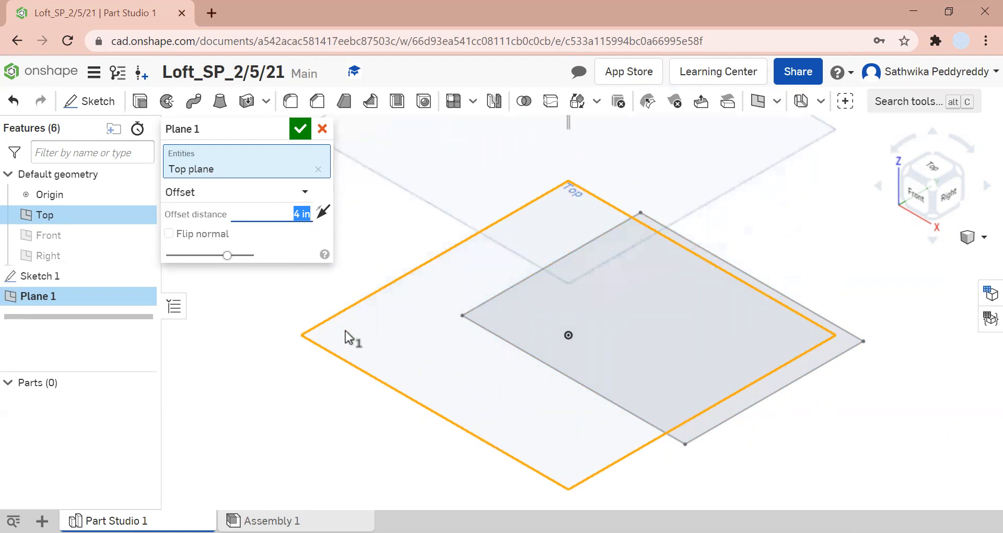
{"action": "scroll", "coordinate": [344, 312], "scroll_direction": "down", "scroll_amount": 4}
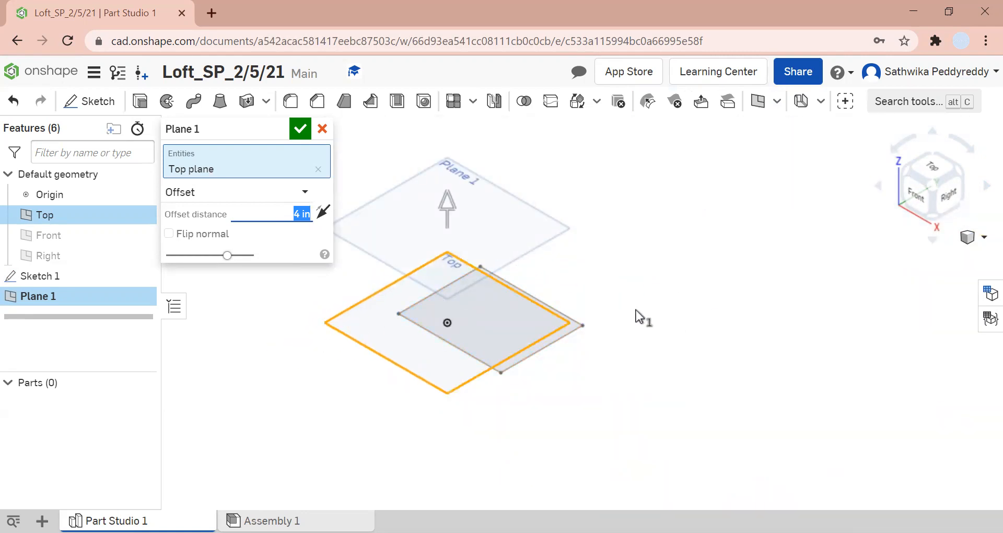
{"action": "left_click", "coordinate": [301, 129]}
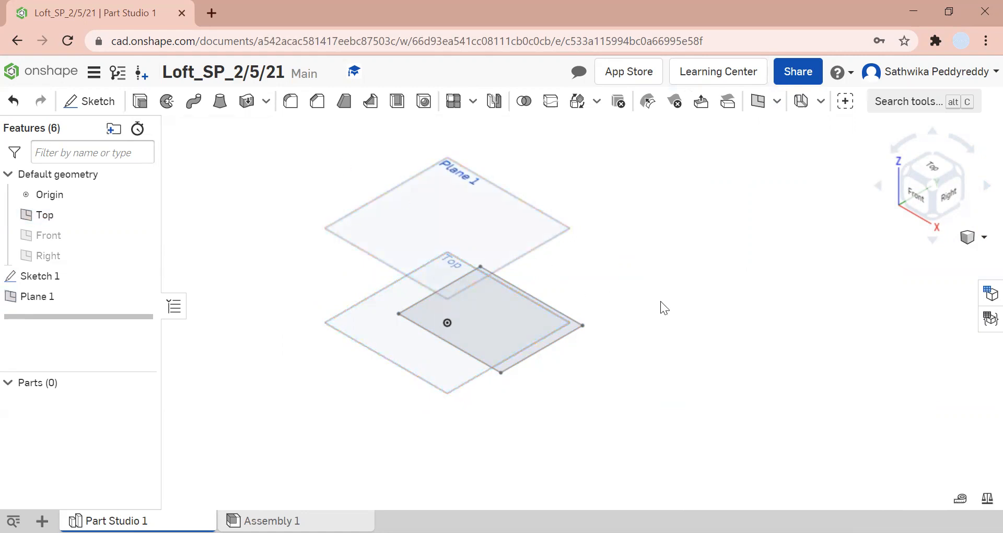
- Start a new sketch on the offset plane and view it straight from the top
{"action": "left_click", "coordinate": [404, 212]}
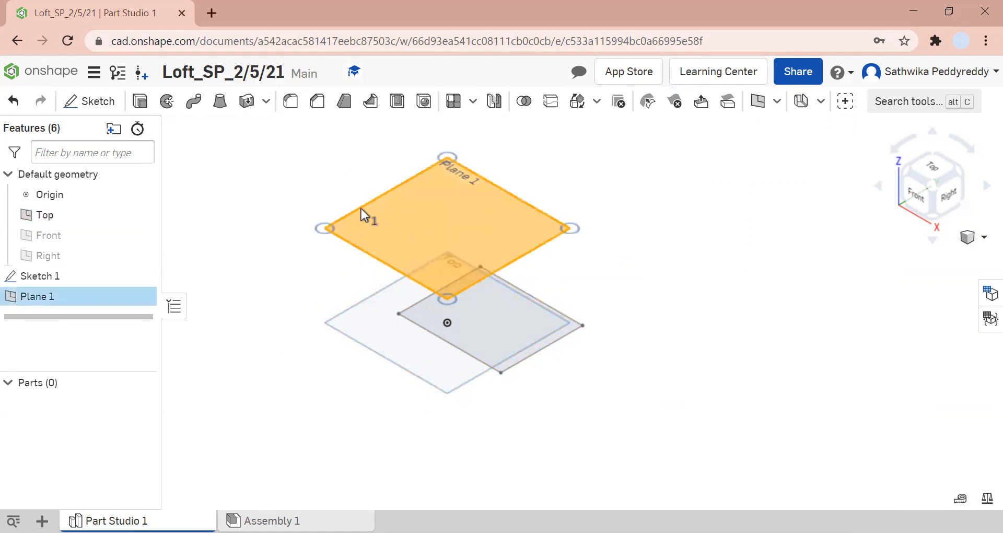
{"action": "right_click", "coordinate": [381, 208]}
{"action": "left_click", "coordinate": [439, 238]}
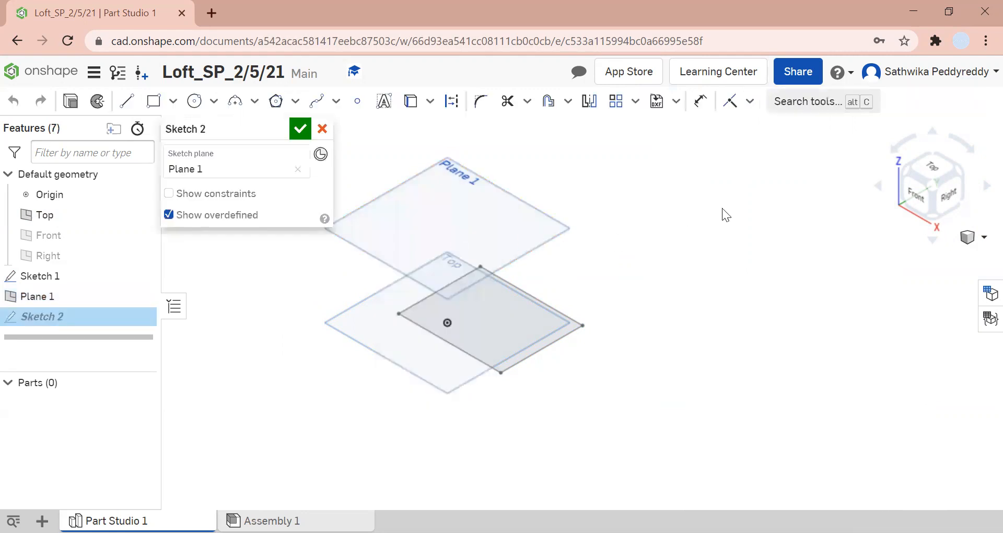
{"action": "left_click", "coordinate": [943, 162]}
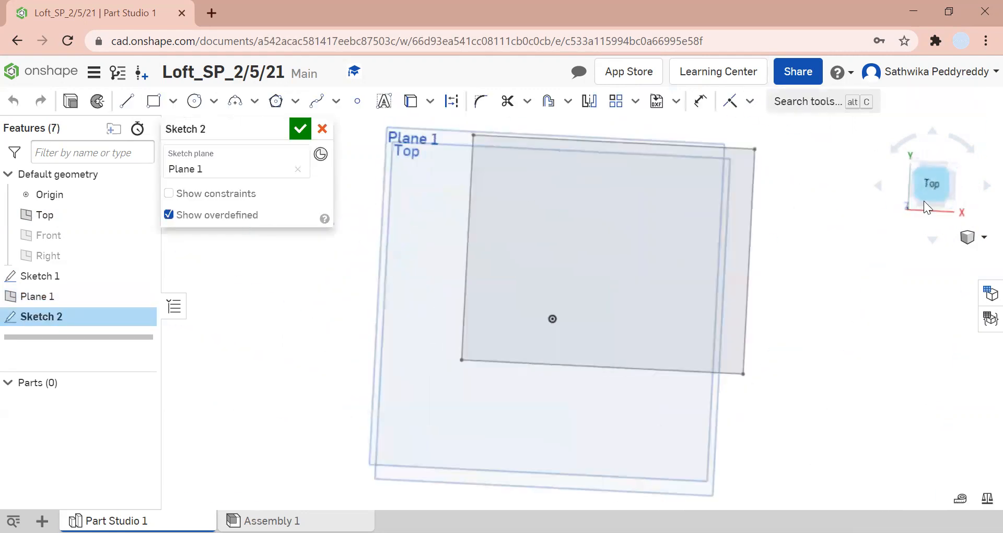
- Draw a three-sided polygon around a construction circle, centred above the rectangle, with one vertex pointing down
{"action": "left_click", "coordinate": [277, 101]}
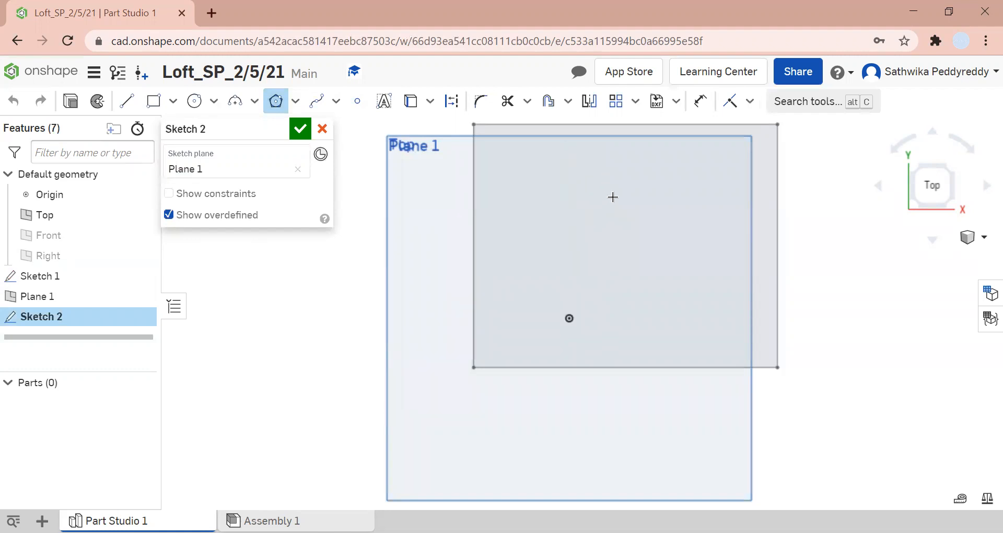
{"action": "left_click", "coordinate": [625, 188]}
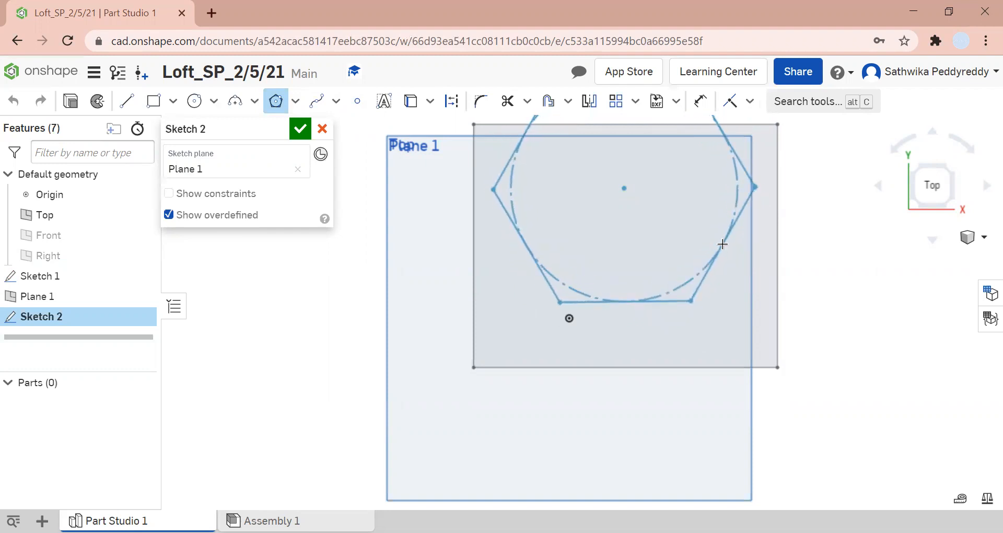
{"action": "scroll", "coordinate": [724, 255], "scroll_direction": "up", "scroll_amount": 2}
{"action": "scroll", "coordinate": [724, 255], "scroll_direction": "down", "scroll_amount": 5}
{"action": "left_click", "coordinate": [680, 229]}
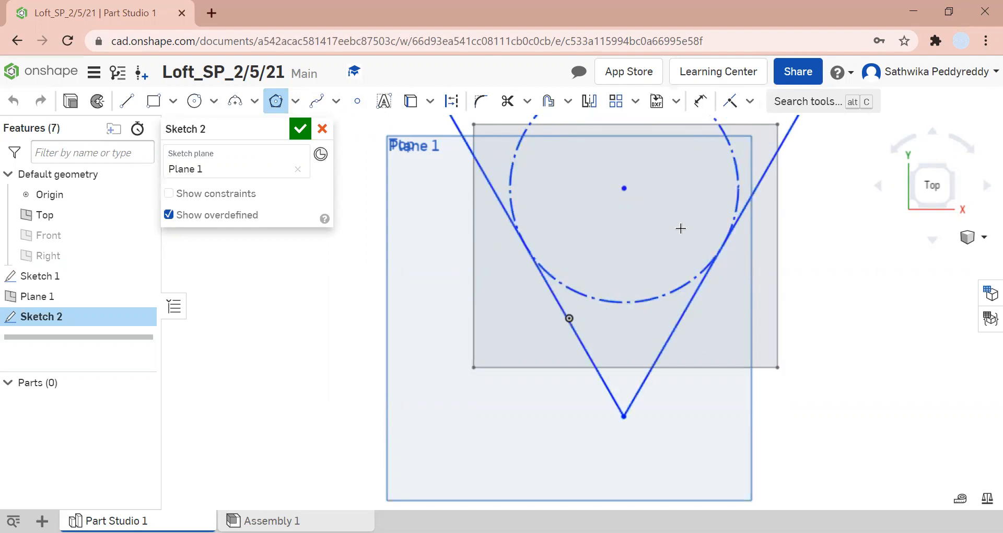
{"action": "scroll", "coordinate": [649, 181], "scroll_direction": "up", "scroll_amount": 1}
{"action": "scroll", "coordinate": [701, 206], "scroll_direction": "down", "scroll_amount": 3}
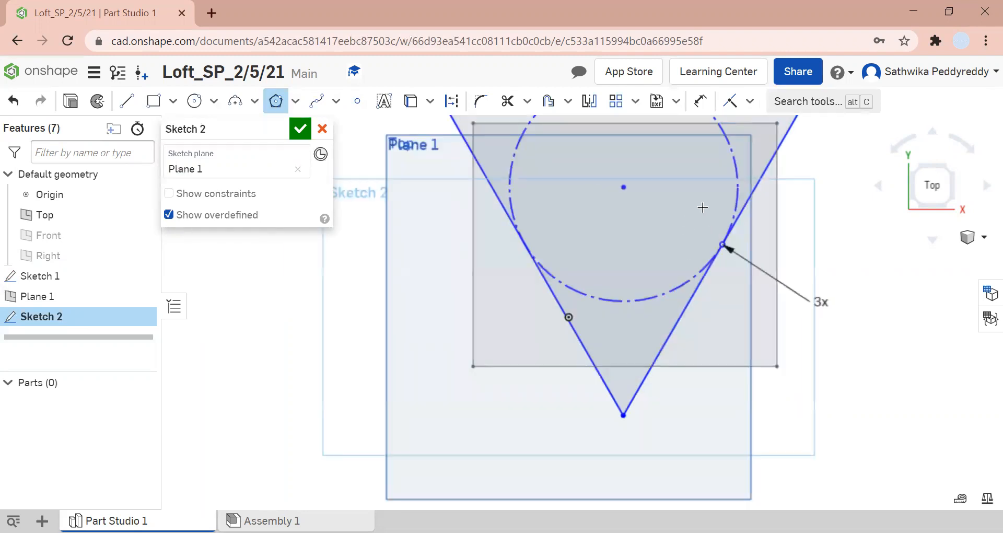
{"action": "left_click", "coordinate": [711, 99]}
{"action": "left_click", "coordinate": [592, 196]}
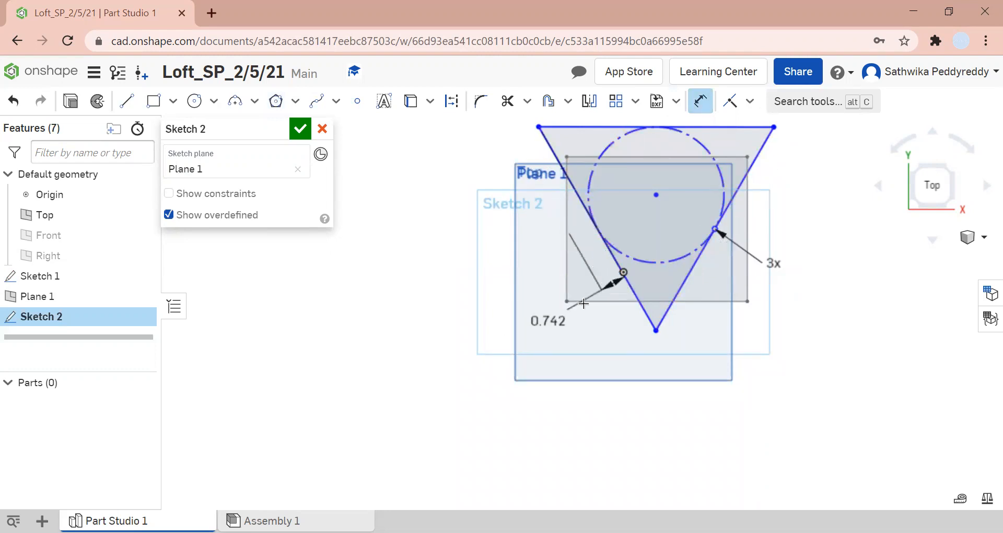
{"action": "key", "text": "Escape"}
{"action": "left_click", "coordinate": [701, 101]}
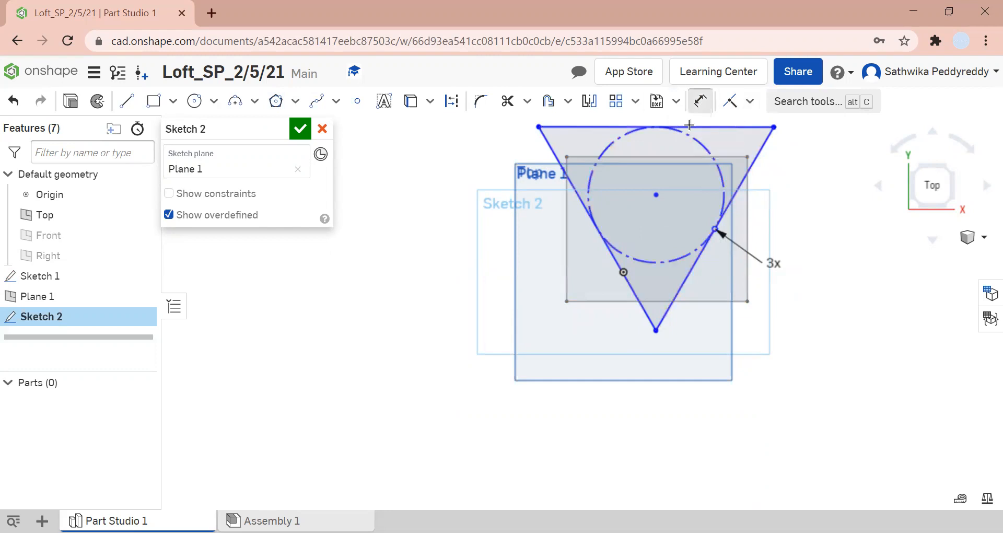
{"action": "left_click", "coordinate": [581, 218]}
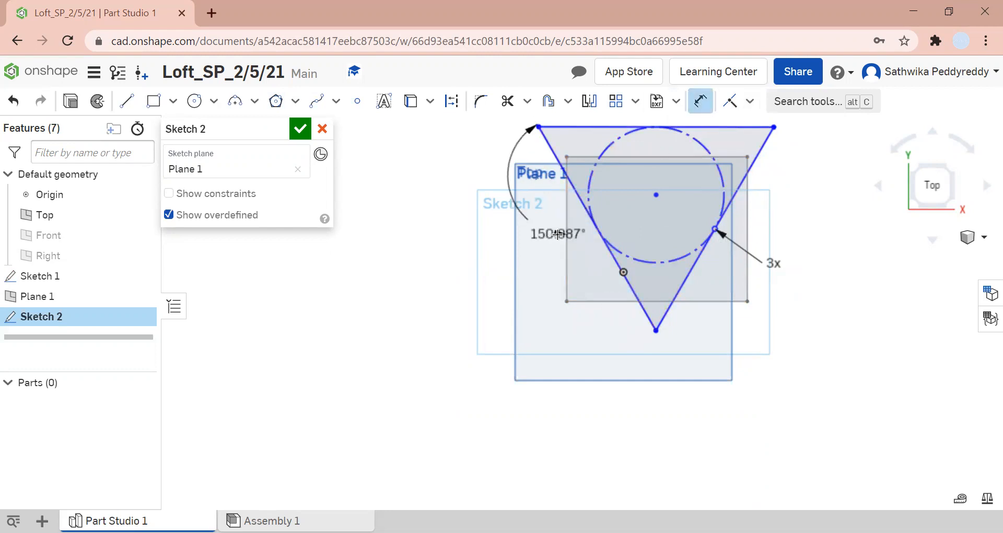
{"action": "key", "text": "Escape"}
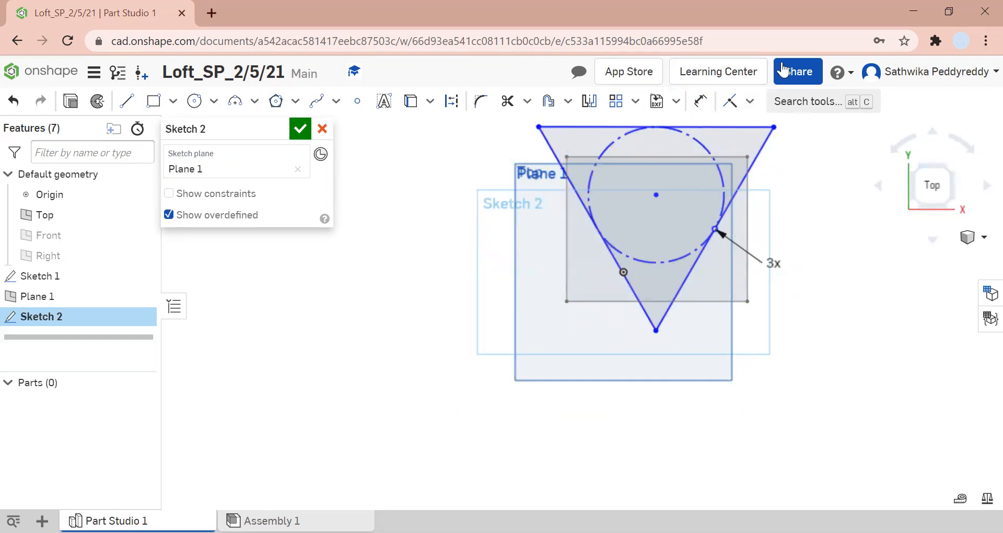
- Dimension the triangle's slanted side at 2 in and finish the sketch
{"action": "left_click", "coordinate": [701, 102]}
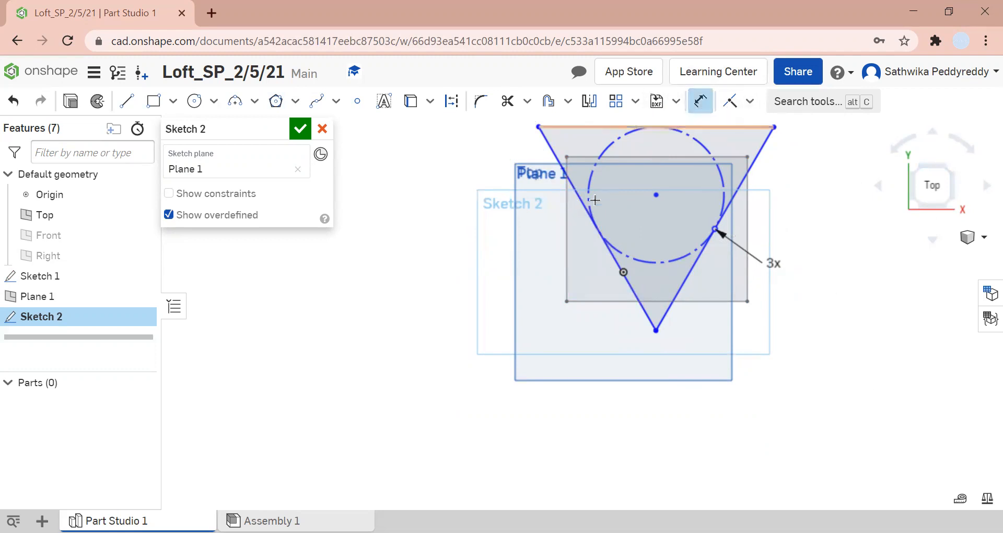
{"action": "left_click", "coordinate": [583, 207]}
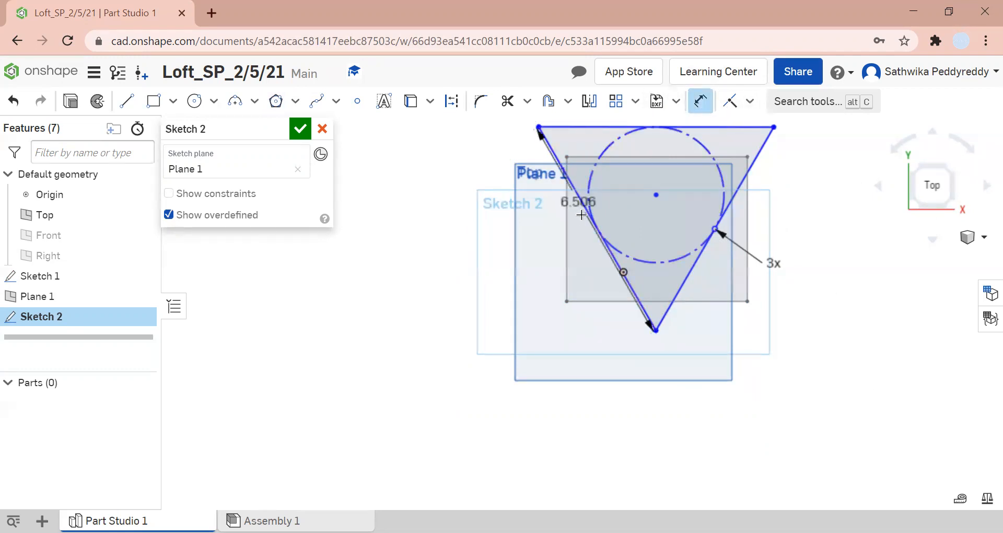
{"action": "left_click", "coordinate": [545, 245]}
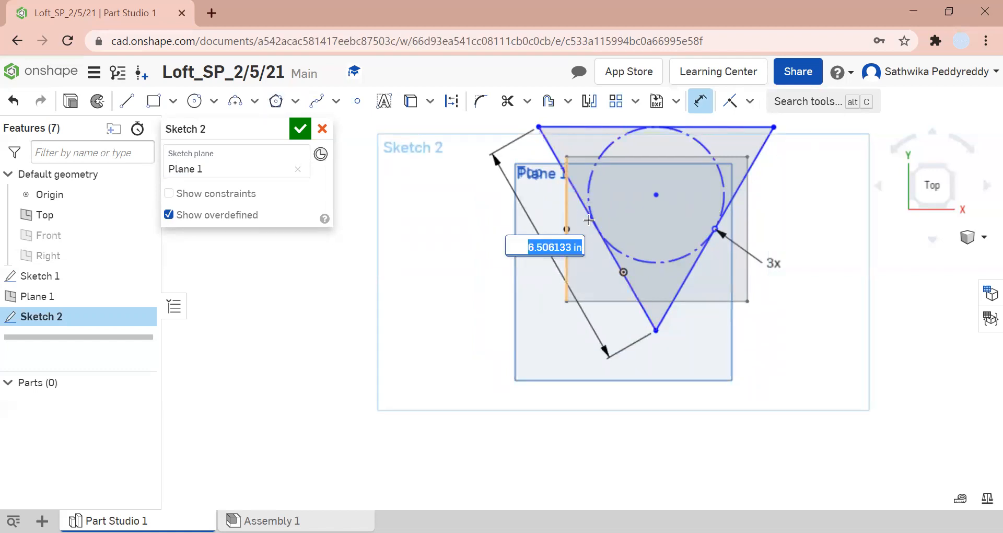
{"action": "type", "text": "2"}
{"action": "key", "text": "Return"}
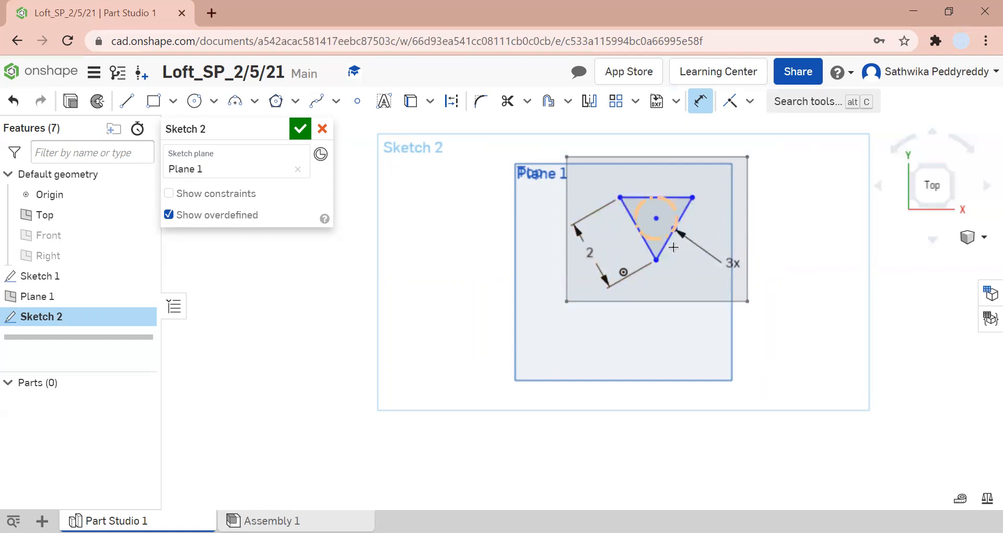
{"action": "left_click", "coordinate": [701, 100]}
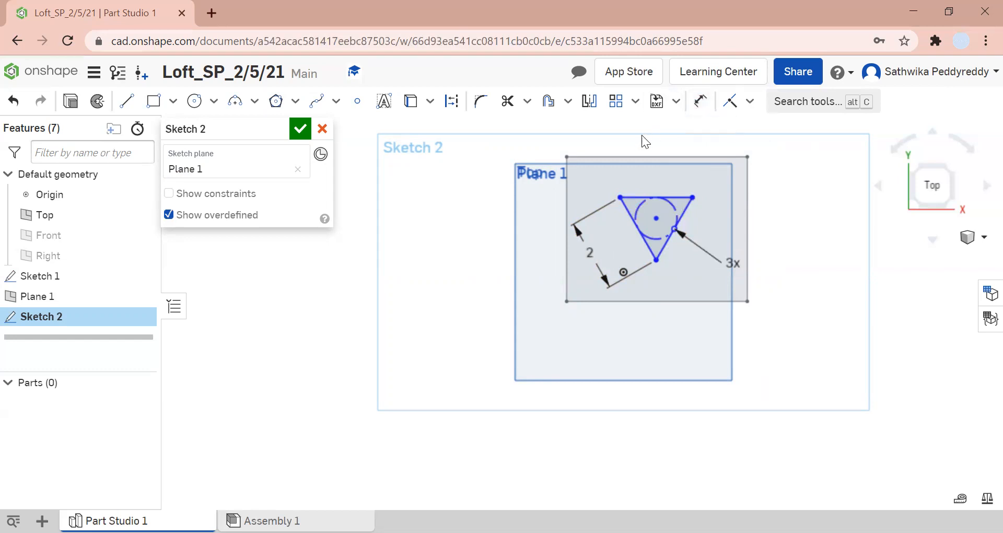
{"action": "left_click", "coordinate": [971, 241]}
{"action": "left_click", "coordinate": [959, 259]}
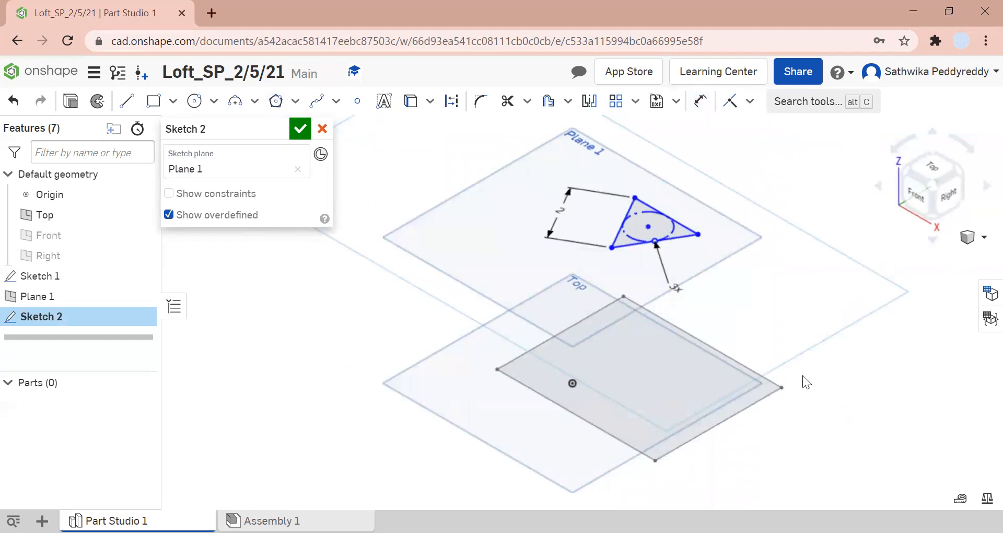
{"action": "left_click", "coordinate": [300, 129]}
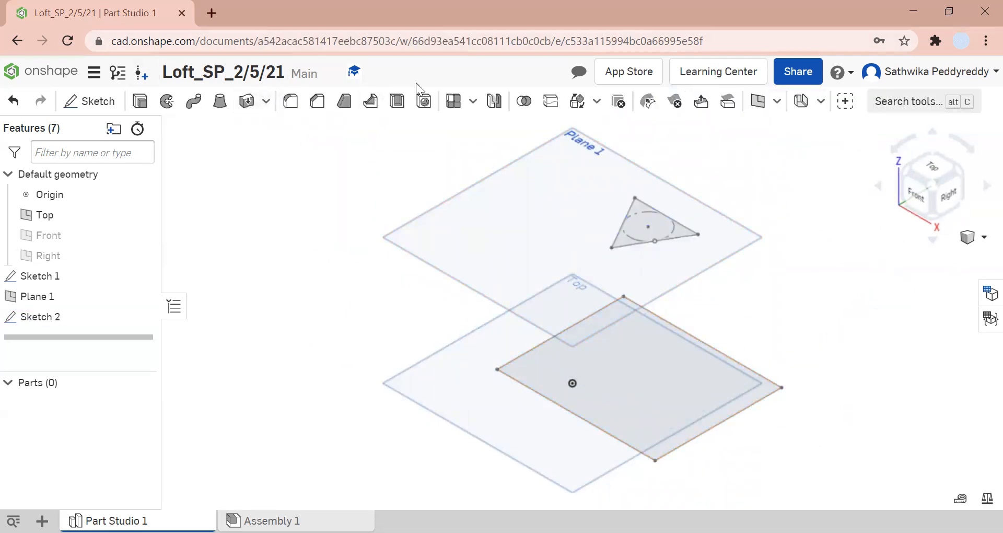
- Loft a new solid from the rectangle of Sketch 1 to the triangle of Sketch 2, with both profile conditions at None
{"action": "left_click", "coordinate": [220, 103]}
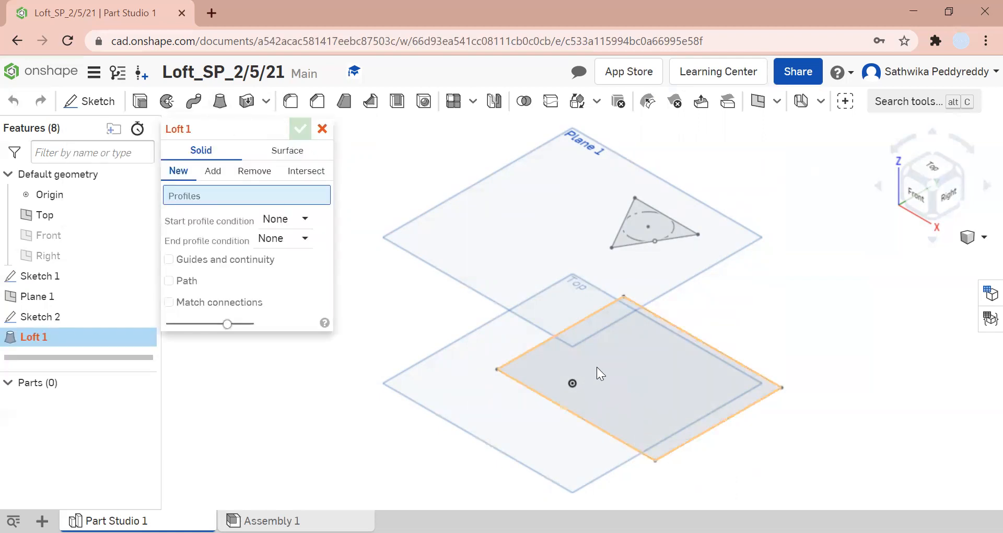
{"action": "left_click", "coordinate": [682, 357]}
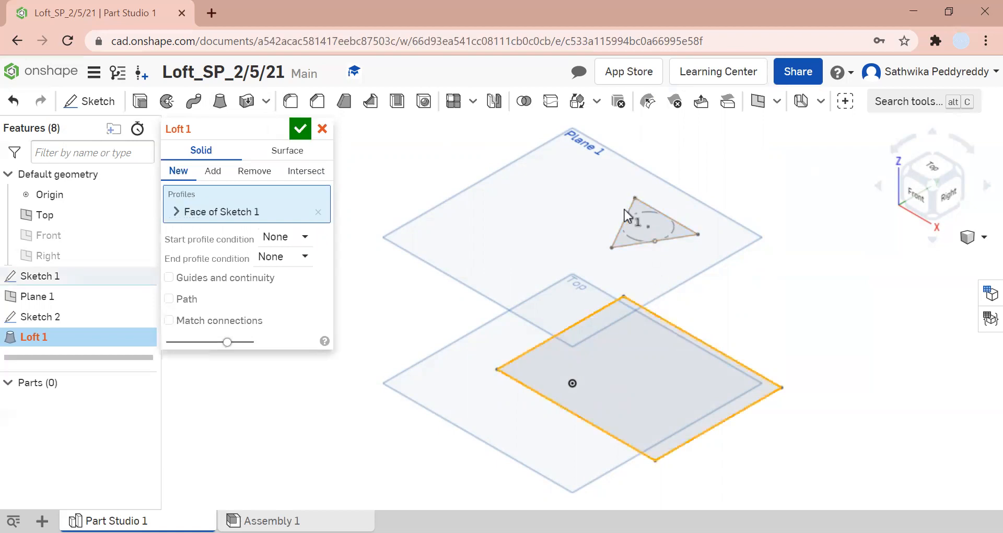
{"action": "left_click", "coordinate": [638, 217]}
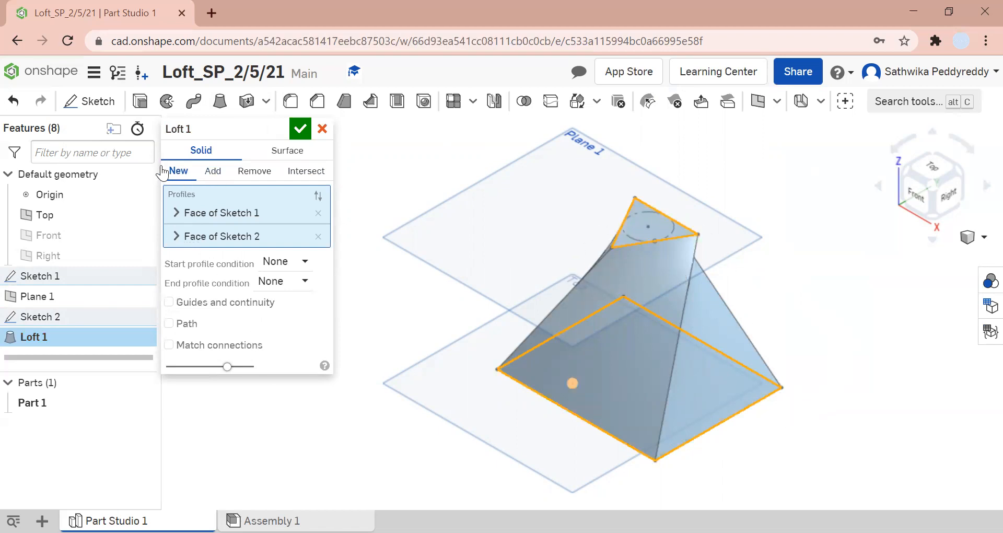
{"action": "left_click", "coordinate": [302, 266]}
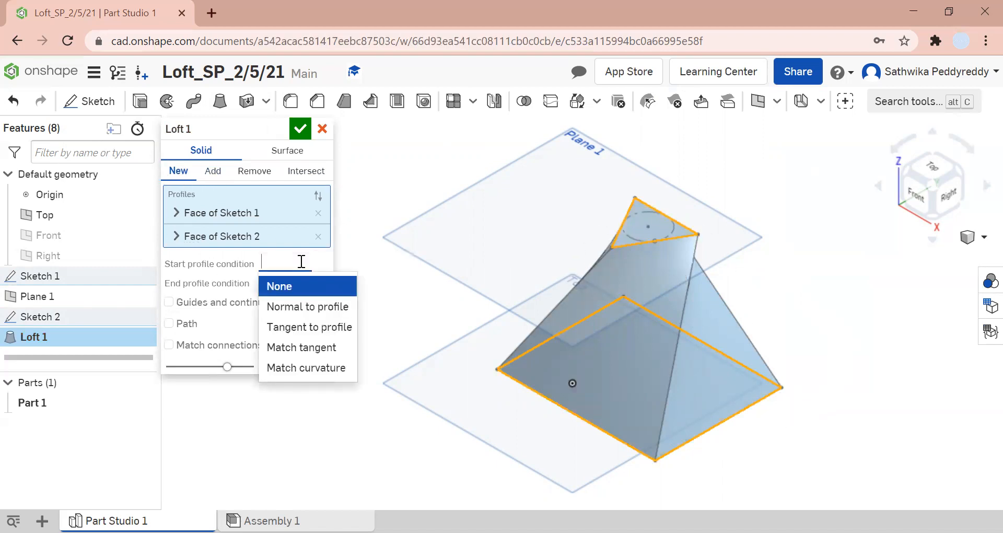
{"action": "left_click", "coordinate": [359, 242]}
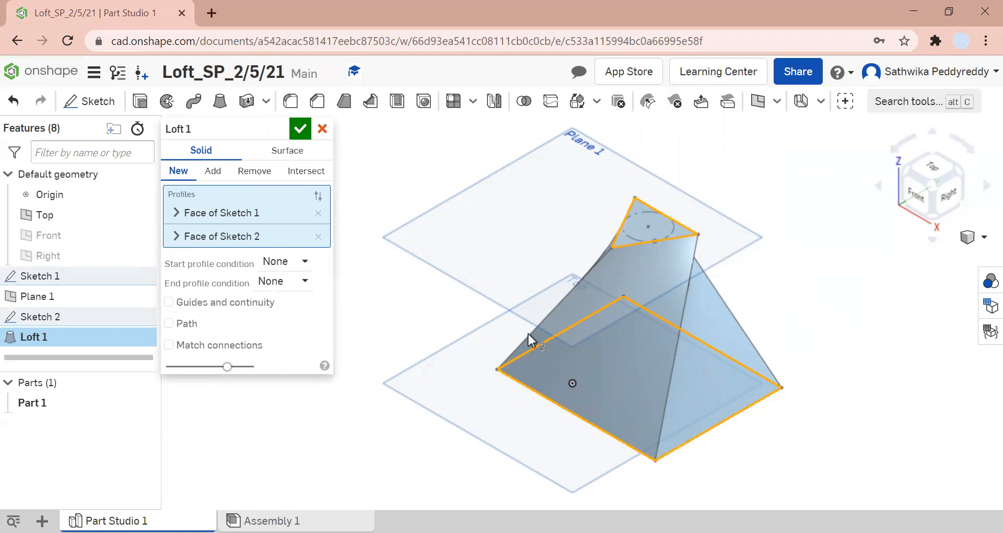
{"action": "left_click", "coordinate": [300, 129]}
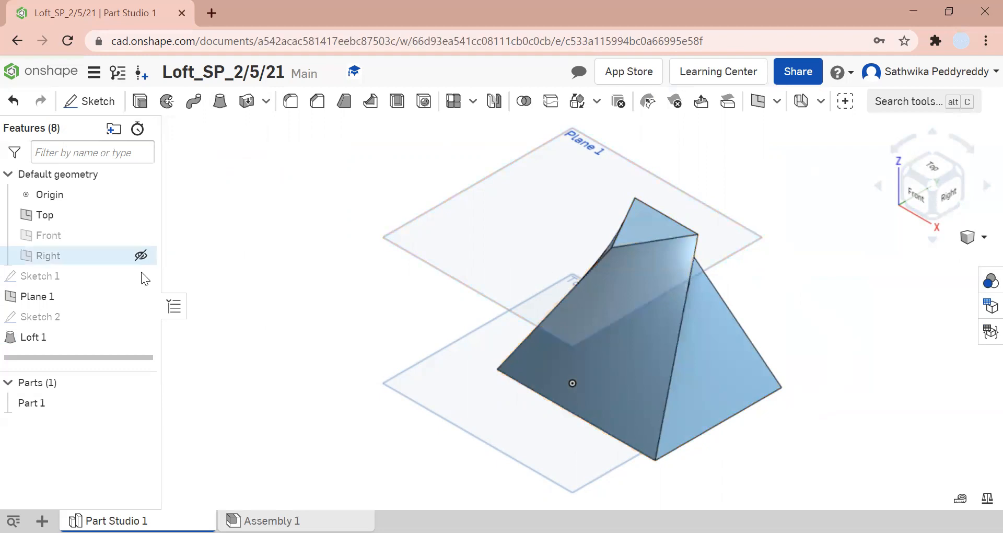
- Hide Plane 1 and the Top plane and show the loft in isometric view
{"action": "left_click", "coordinate": [141, 297]}
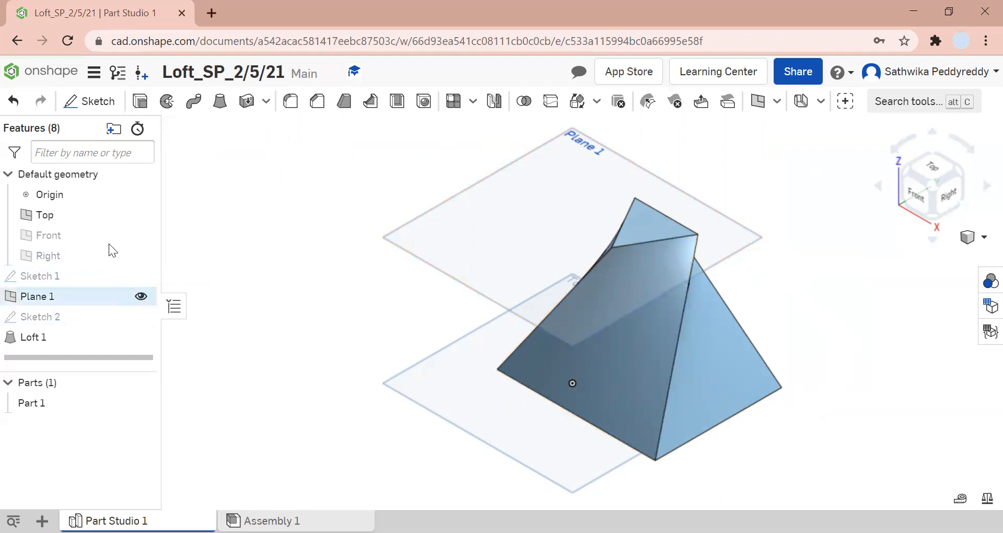
{"action": "left_click", "coordinate": [140, 214]}
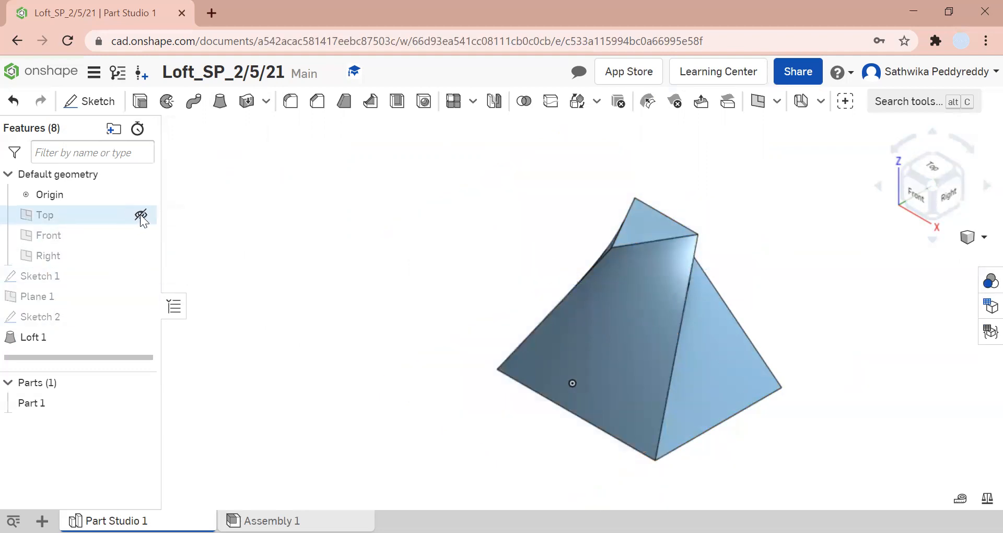
{"action": "left_click", "coordinate": [964, 237]}
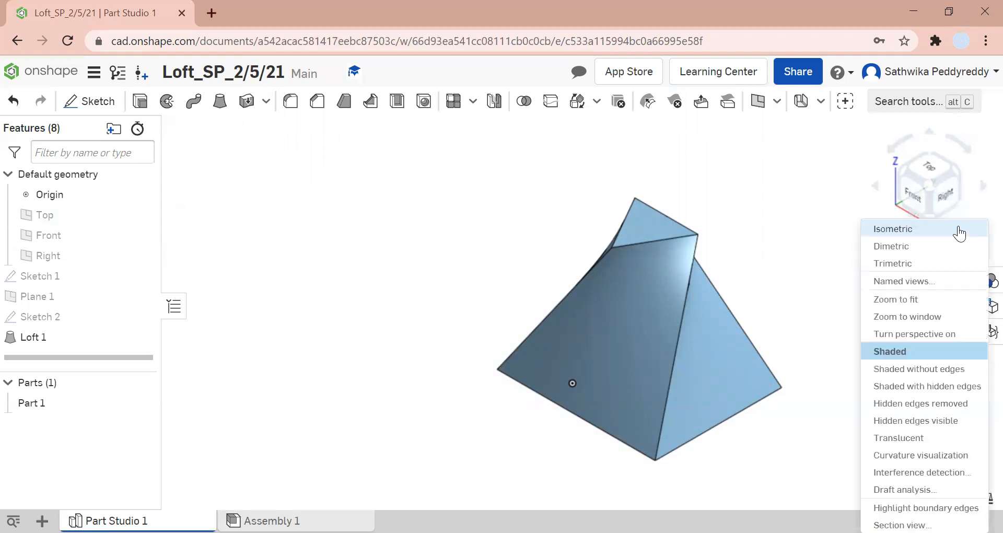
{"action": "left_click", "coordinate": [959, 231]}
- Examine the lofted solid from all sides by turning it around, and return to the isometric view
{"action": "left_click", "coordinate": [982, 188]}
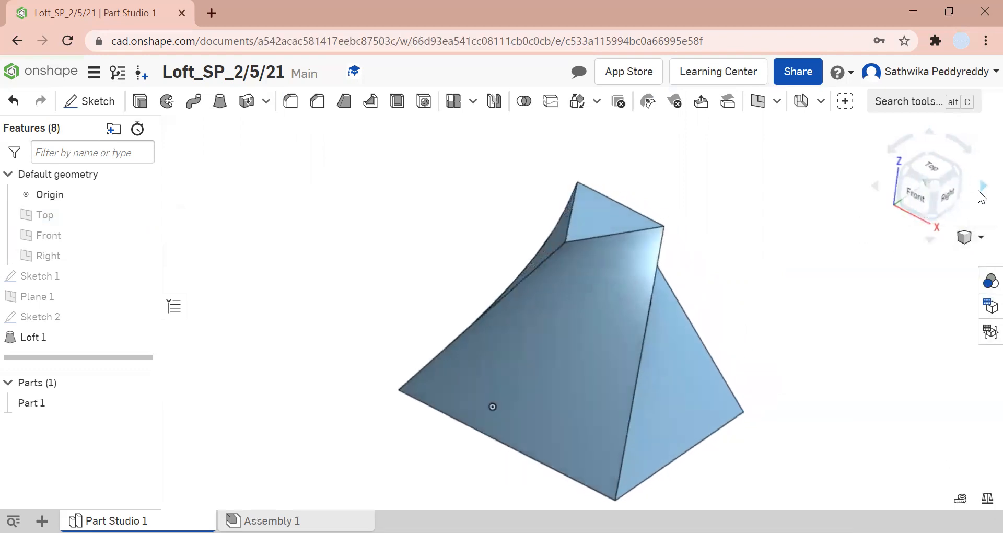
{"action": "left_click", "coordinate": [982, 192]}
{"action": "left_click", "coordinate": [982, 191]}
{"action": "left_click", "coordinate": [983, 192]}
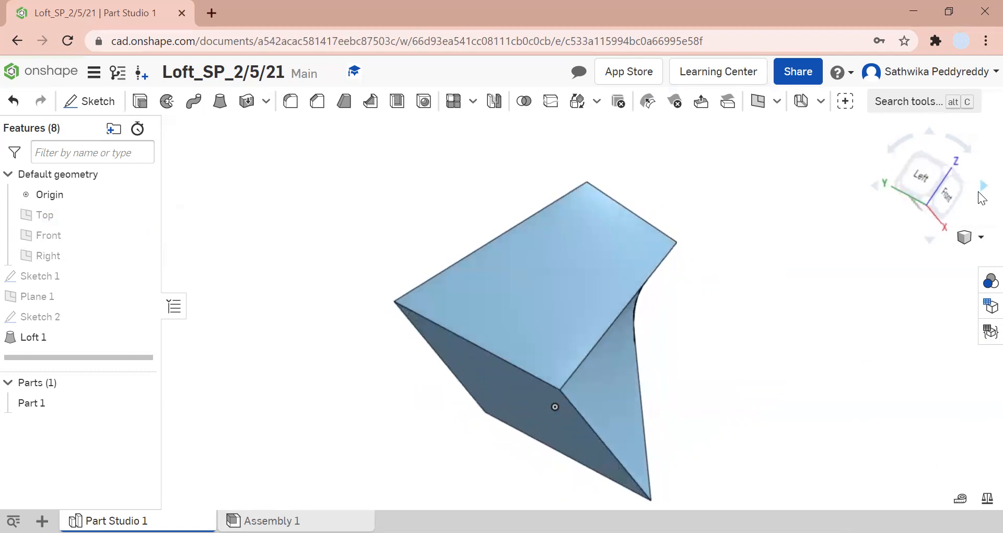
{"action": "left_click", "coordinate": [982, 192]}
{"action": "left_click", "coordinate": [979, 192]}
{"action": "left_click", "coordinate": [979, 191]}
{"action": "left_click", "coordinate": [979, 191]}
{"action": "left_click", "coordinate": [979, 191]}
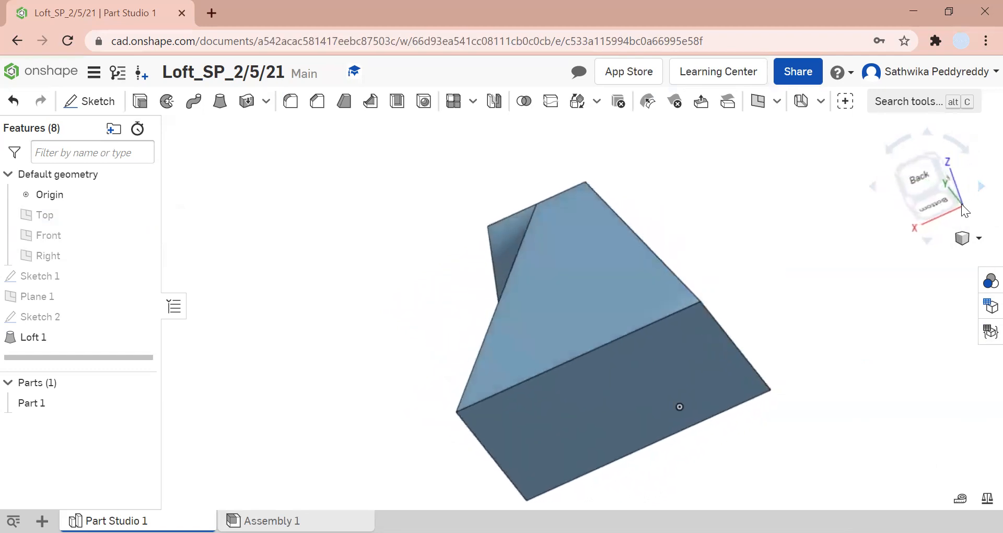
{"action": "left_click", "coordinate": [964, 241]}
{"action": "left_click", "coordinate": [949, 226]}
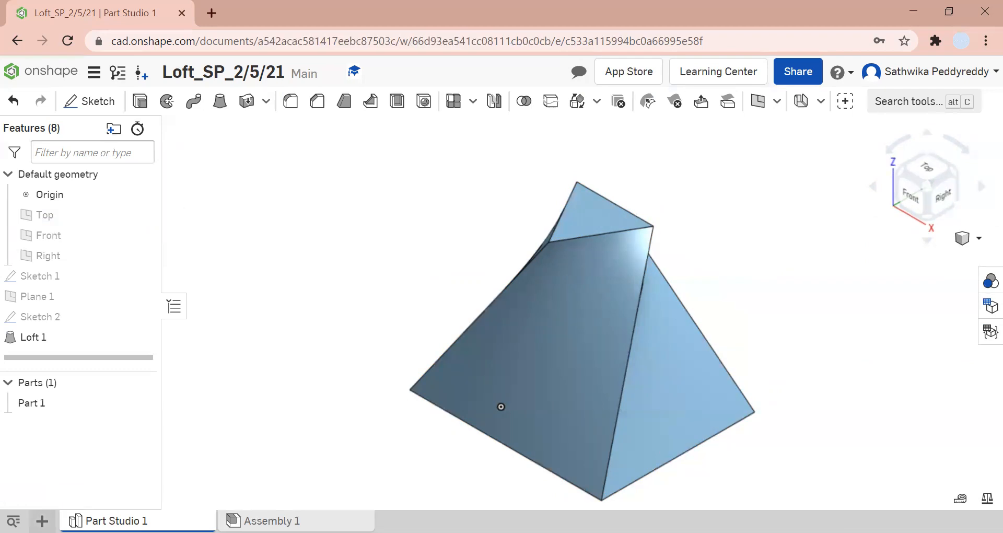
- Create a second part studio and start a sketch on its Top plane, viewed normal to the sketch plane
{"action": "left_click", "coordinate": [42, 521]}
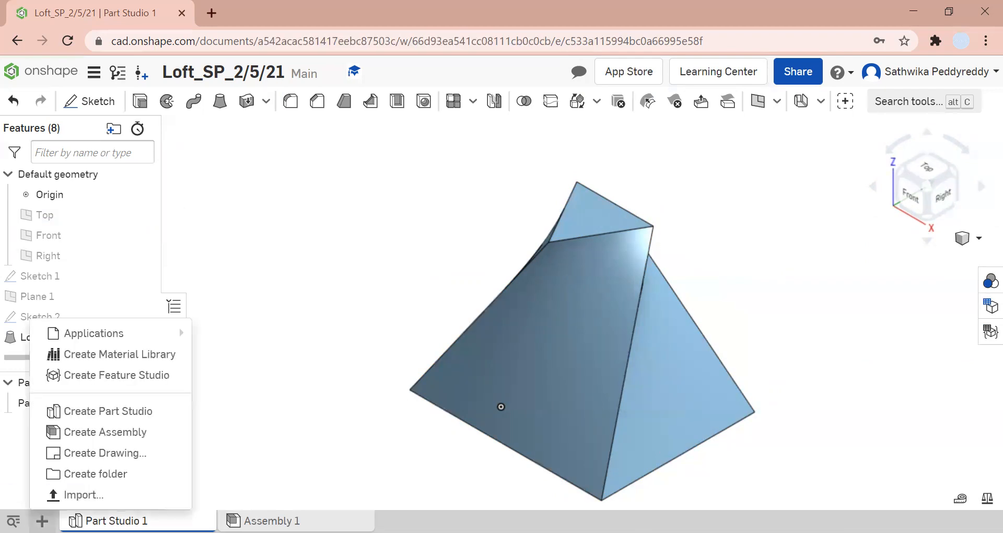
{"action": "left_click", "coordinate": [143, 414]}
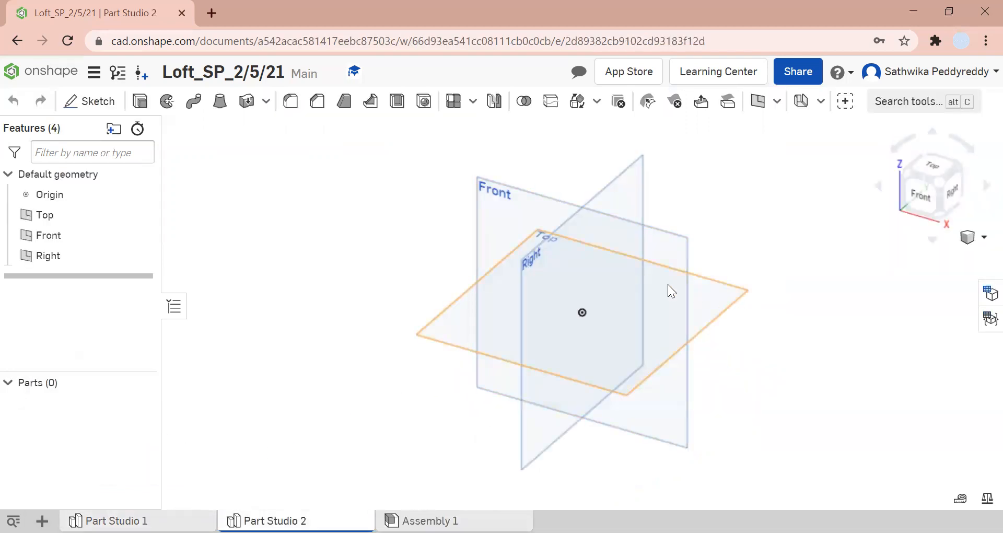
{"action": "right_click", "coordinate": [714, 293]}
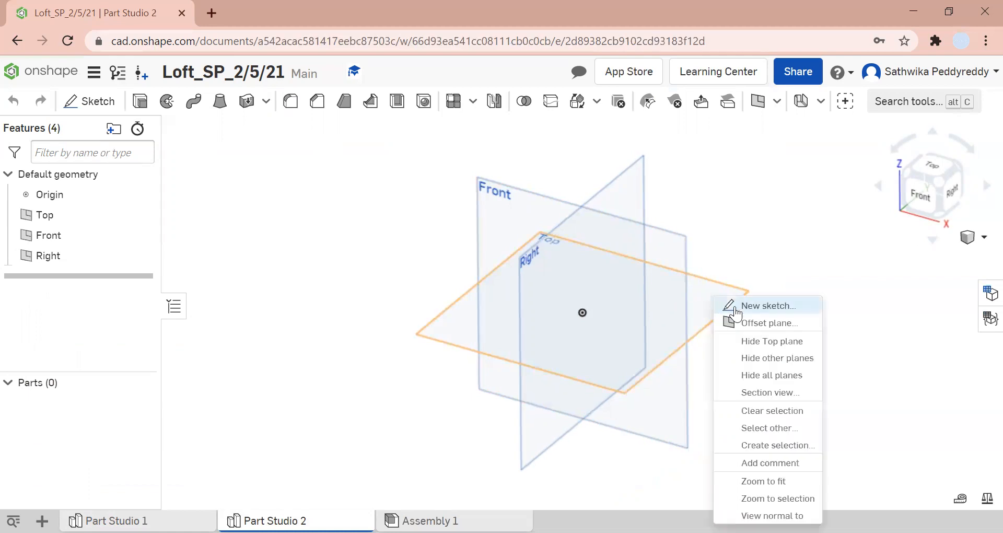
{"action": "left_click", "coordinate": [752, 305]}
{"action": "right_click_drag", "start_coordinate": [715, 372], "coordinate": [759, 380]}
{"action": "right_click", "coordinate": [757, 363]}
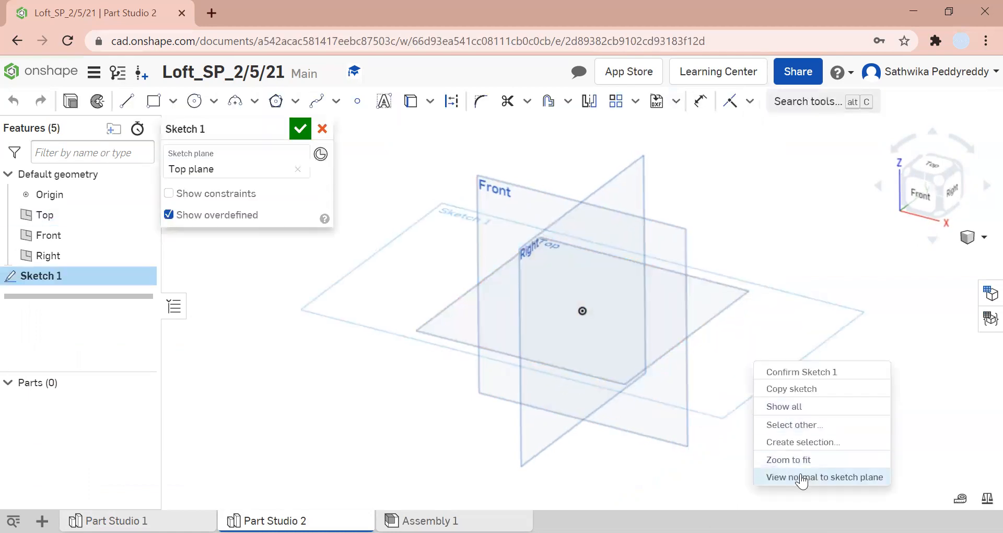
{"action": "left_click", "coordinate": [803, 477]}
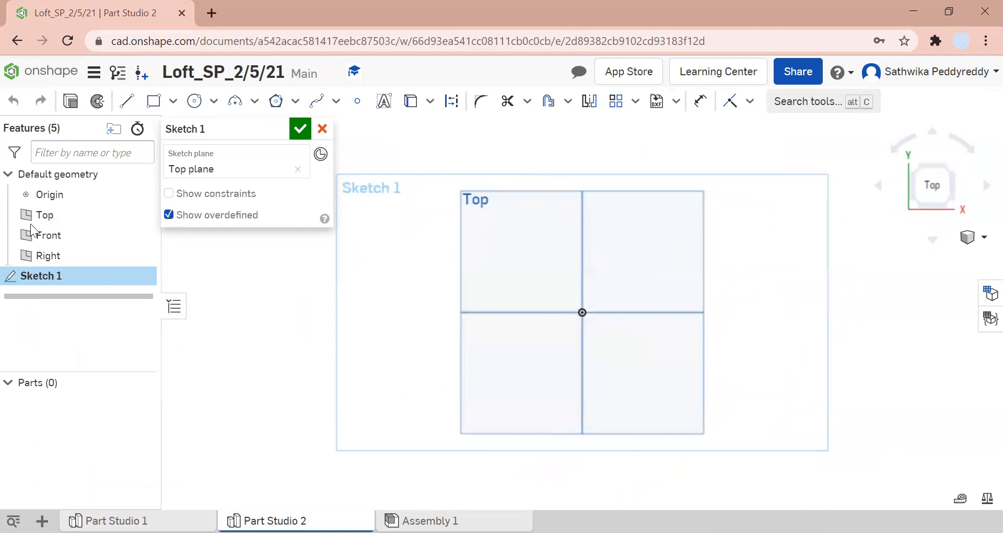
- Hide the Front and Right planes and draw a circle about 3.43 in in diameter centred on the origin
{"action": "left_click", "coordinate": [141, 235]}
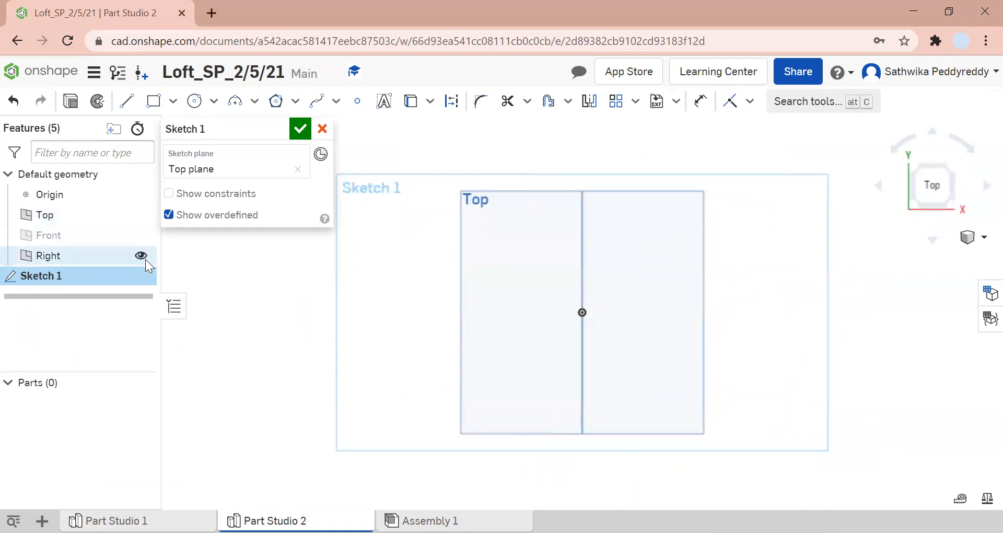
{"action": "left_click", "coordinate": [140, 255]}
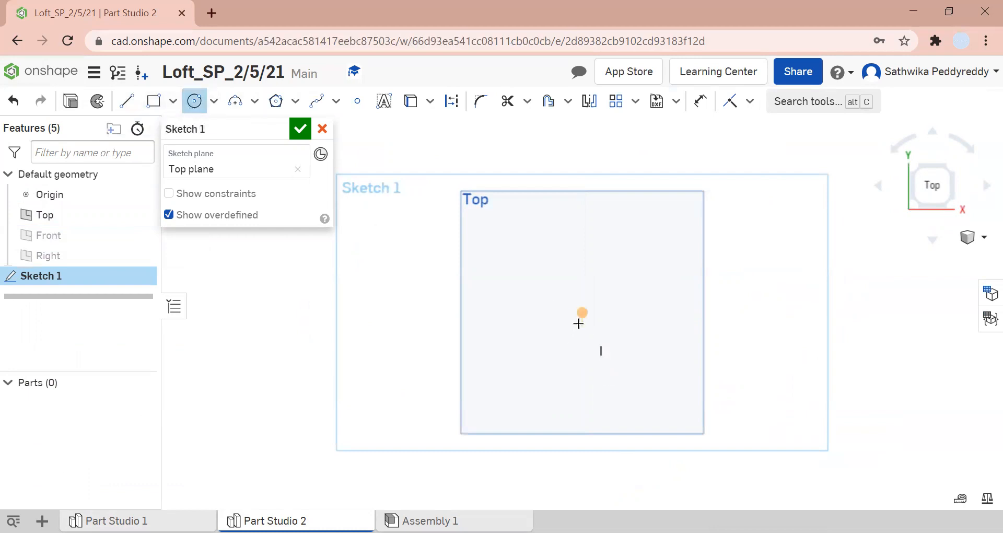
{"action": "left_click", "coordinate": [583, 312]}
{"action": "left_click", "coordinate": [603, 245]}
- Dimension the circle's diameter at 4 in and finish the sketch
{"action": "left_click", "coordinate": [701, 101]}
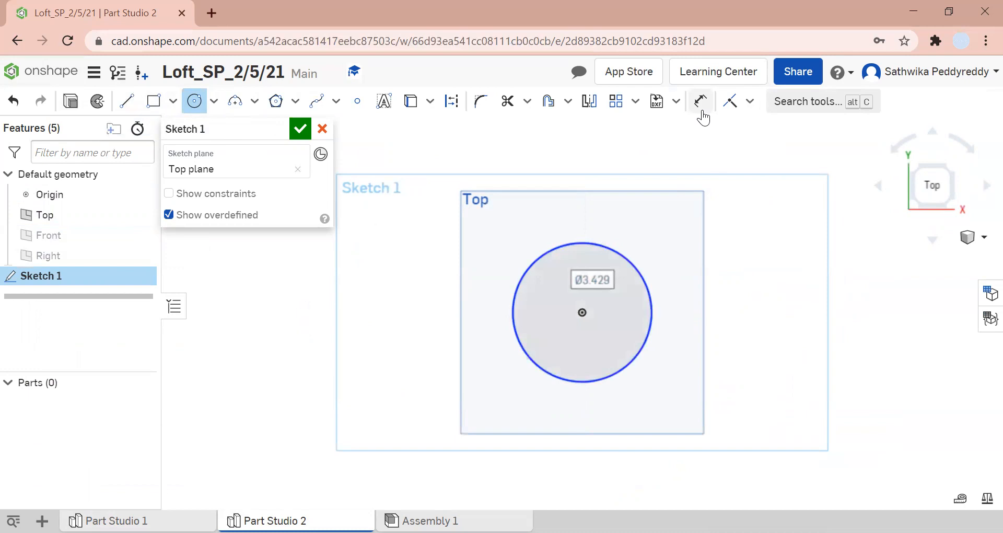
{"action": "left_click", "coordinate": [612, 246]}
{"action": "left_click", "coordinate": [647, 222]}
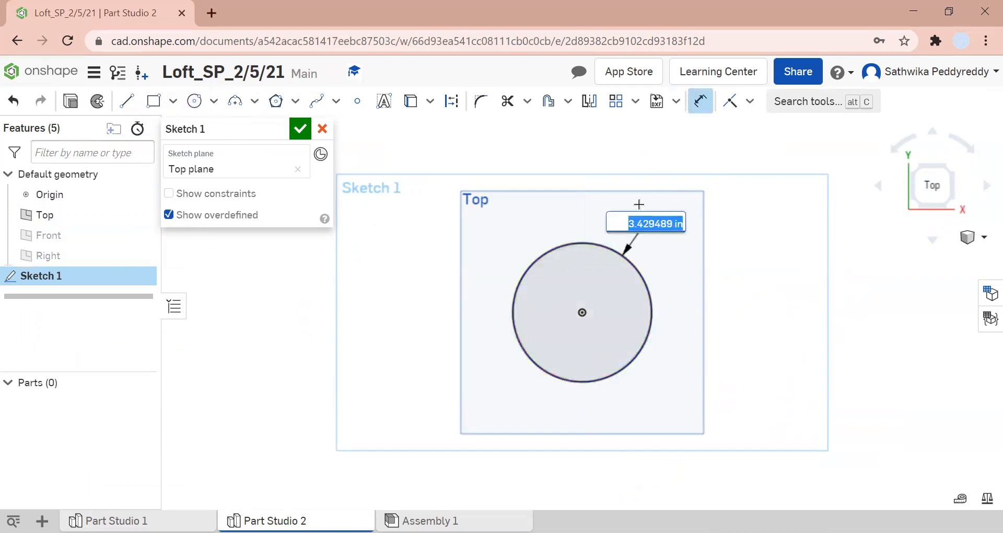
{"action": "type", "text": "4"}
{"action": "key", "text": "Return"}
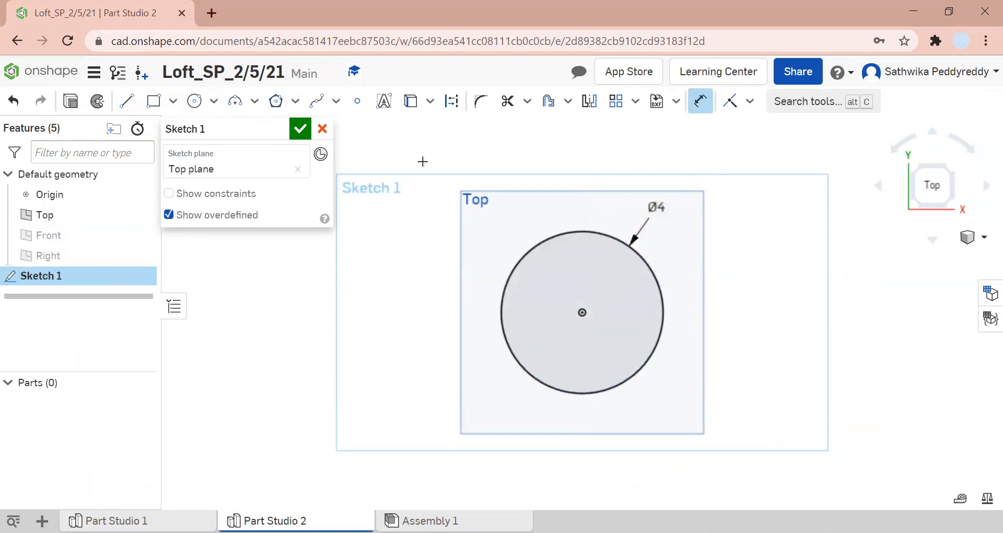
{"action": "left_click", "coordinate": [300, 129]}
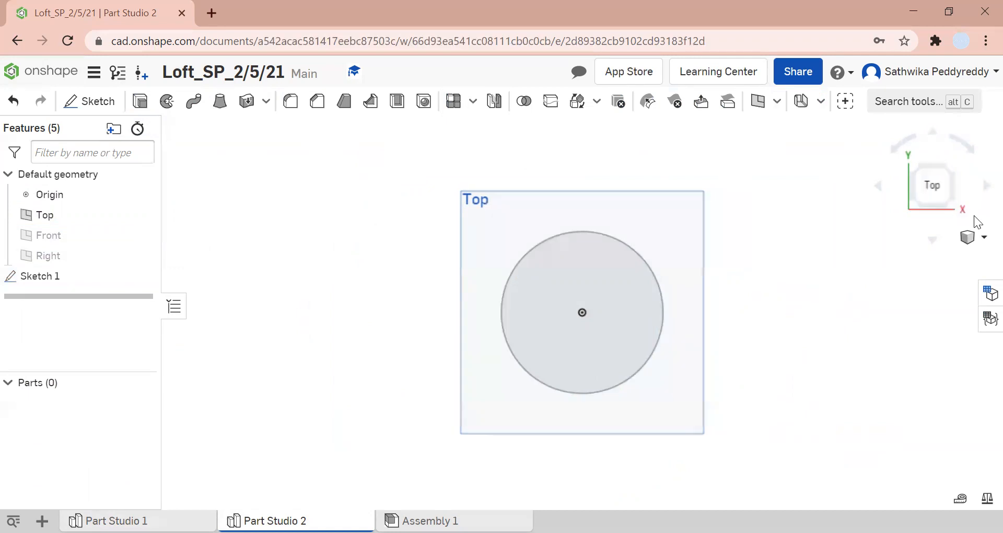
- Show the circle sketch in the isometric view
{"action": "left_click", "coordinate": [983, 237]}
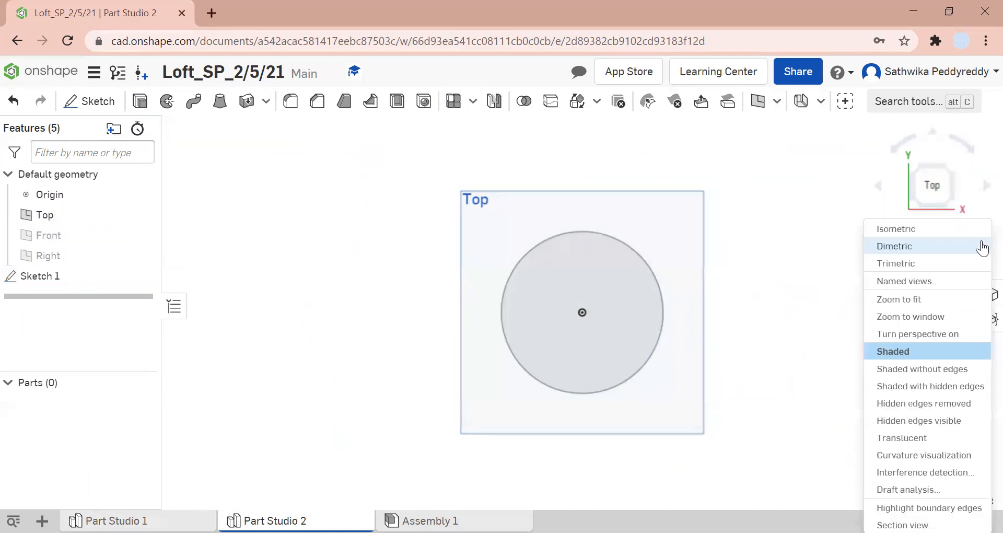
{"action": "left_click", "coordinate": [968, 229]}
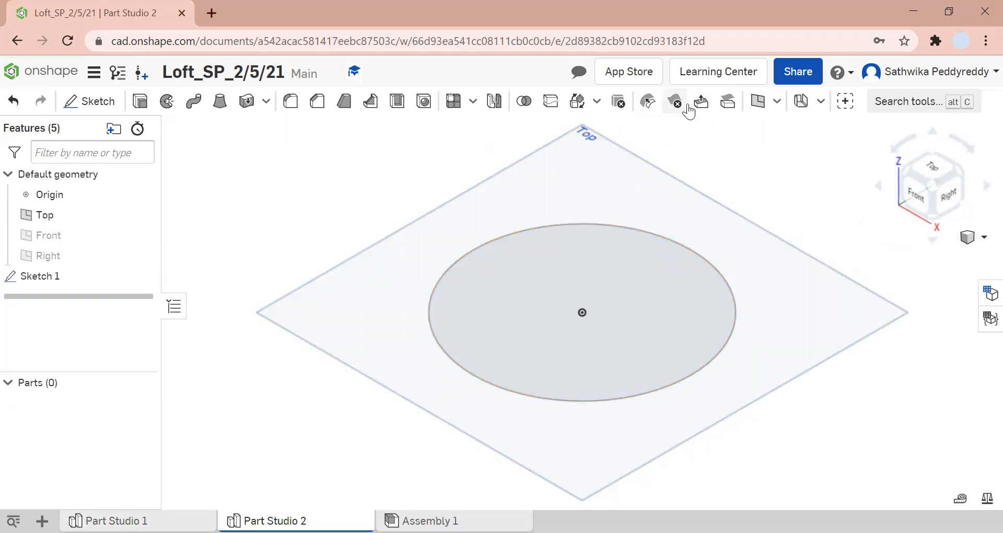
{"action": "left_click", "coordinate": [777, 102]}
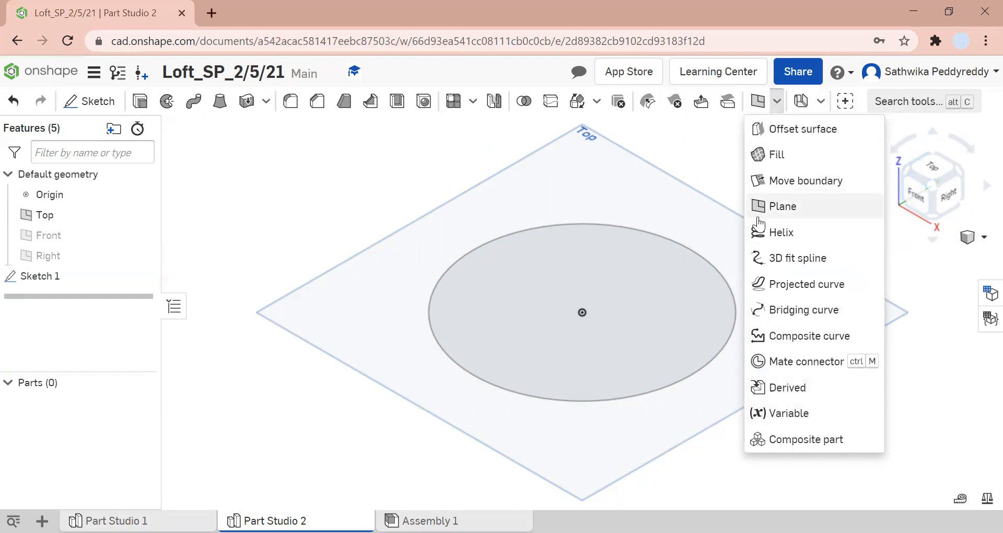
{"action": "left_click", "coordinate": [852, 137]}
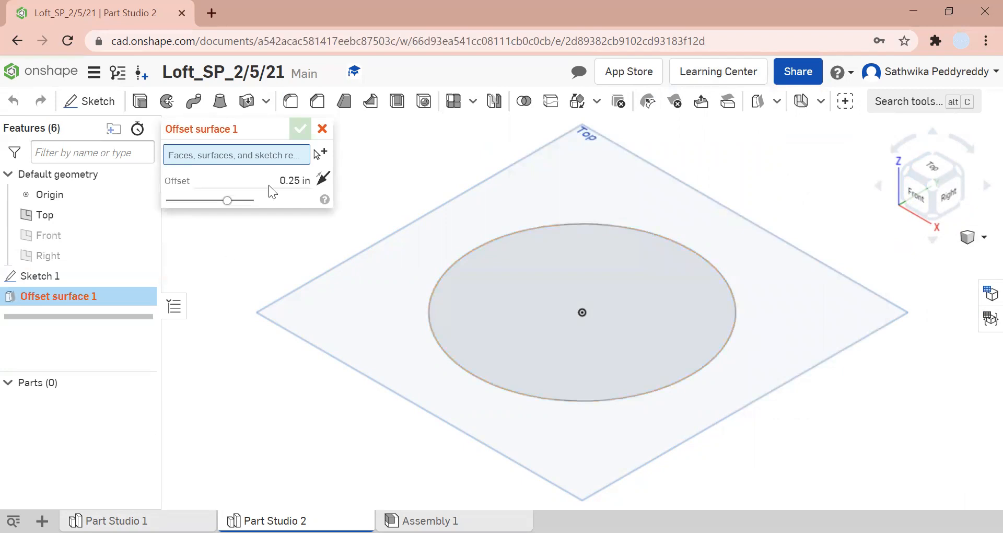
{"action": "left_click", "coordinate": [322, 129]}
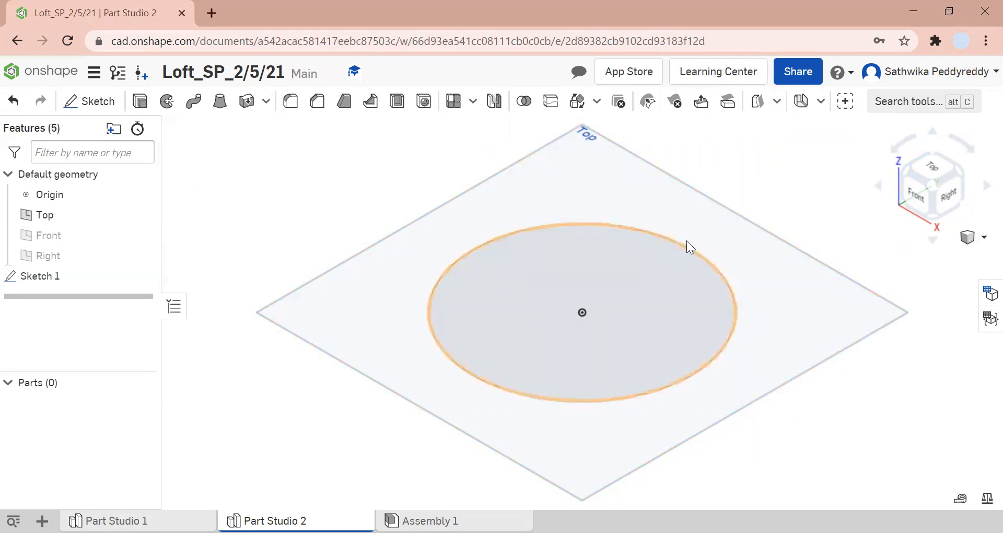
- Create a plane offset 4 in above the Top plane
{"action": "right_click", "coordinate": [769, 280]}
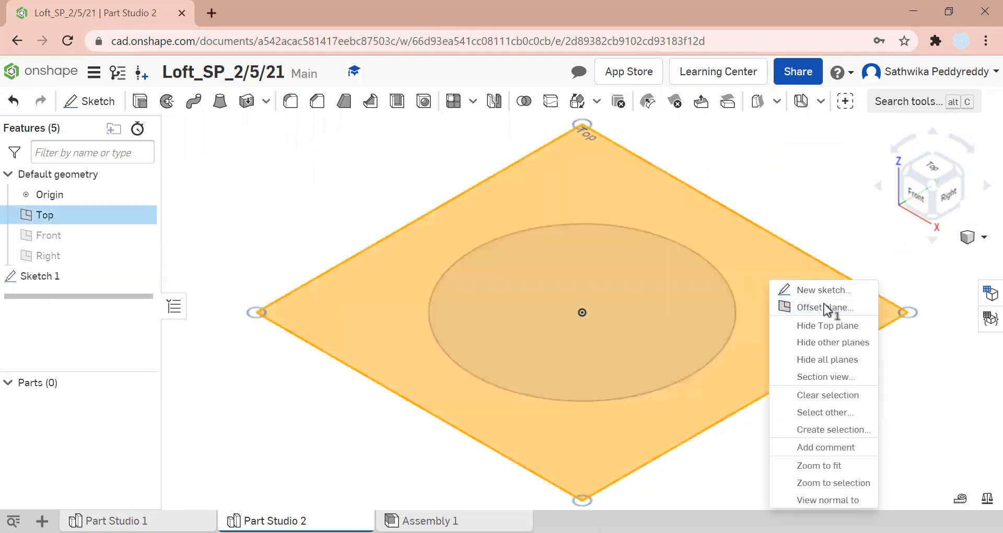
{"action": "left_click", "coordinate": [825, 310]}
{"action": "left_click", "coordinate": [301, 220]}
{"action": "type", "text": "4"}
{"action": "key", "text": "Return"}
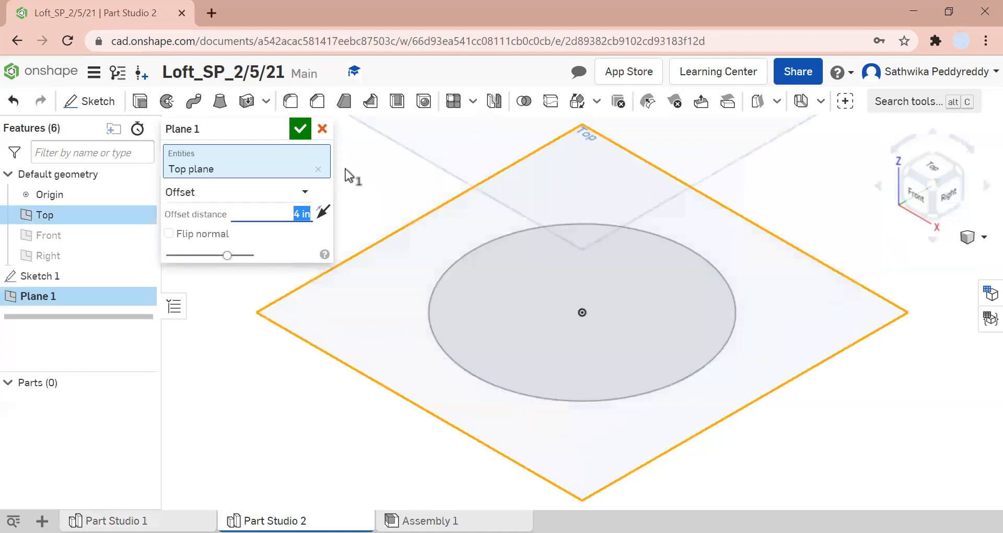
{"action": "scroll", "coordinate": [593, 353], "scroll_direction": "up", "scroll_amount": 2}
{"action": "scroll", "coordinate": [594, 353], "scroll_direction": "down", "scroll_amount": 3}
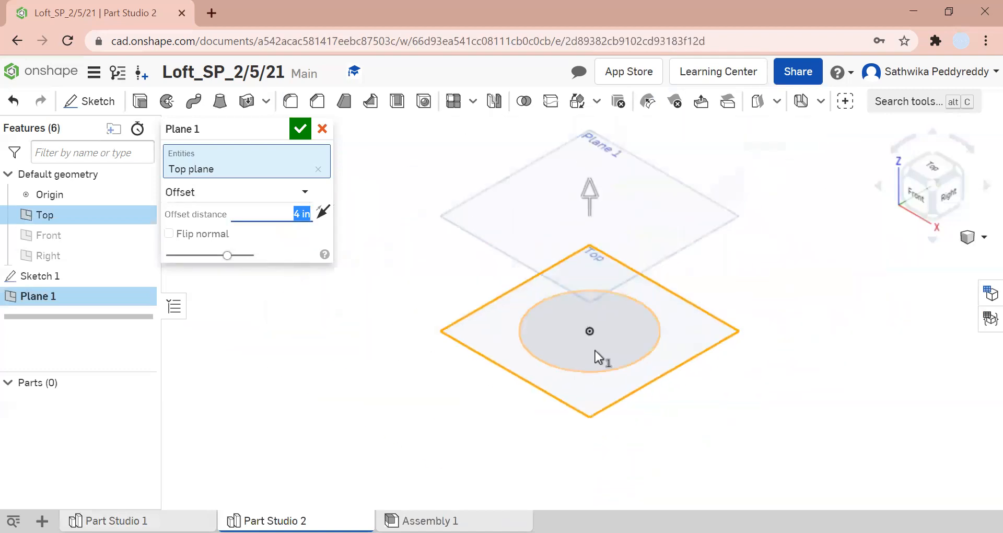
{"action": "scroll", "coordinate": [444, 251], "scroll_direction": "down", "scroll_amount": 2}
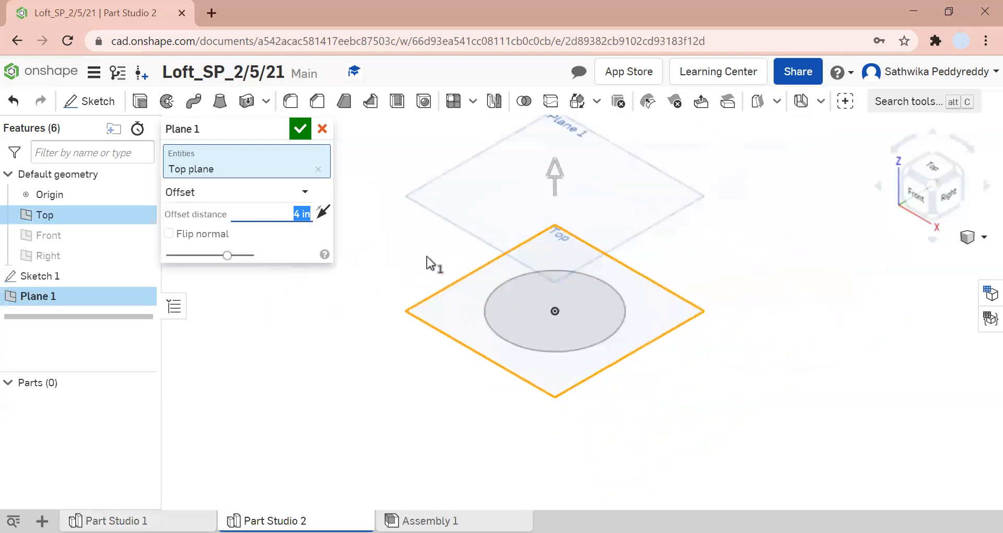
{"action": "left_click", "coordinate": [297, 135]}
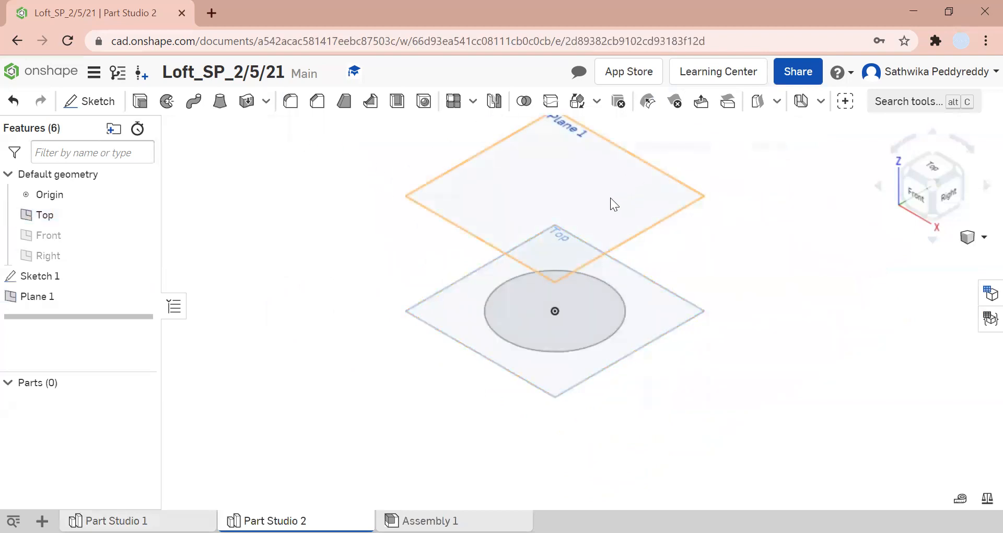
- Start a sketch on the offset plane above the circle and view it from the top
{"action": "left_click", "coordinate": [598, 214]}
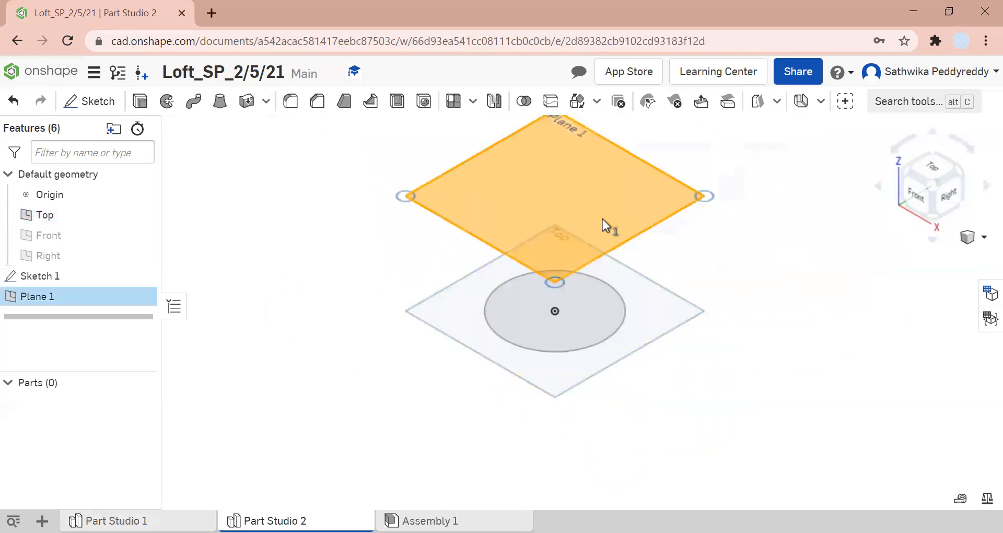
{"action": "right_click", "coordinate": [607, 208]}
{"action": "left_click", "coordinate": [665, 240]}
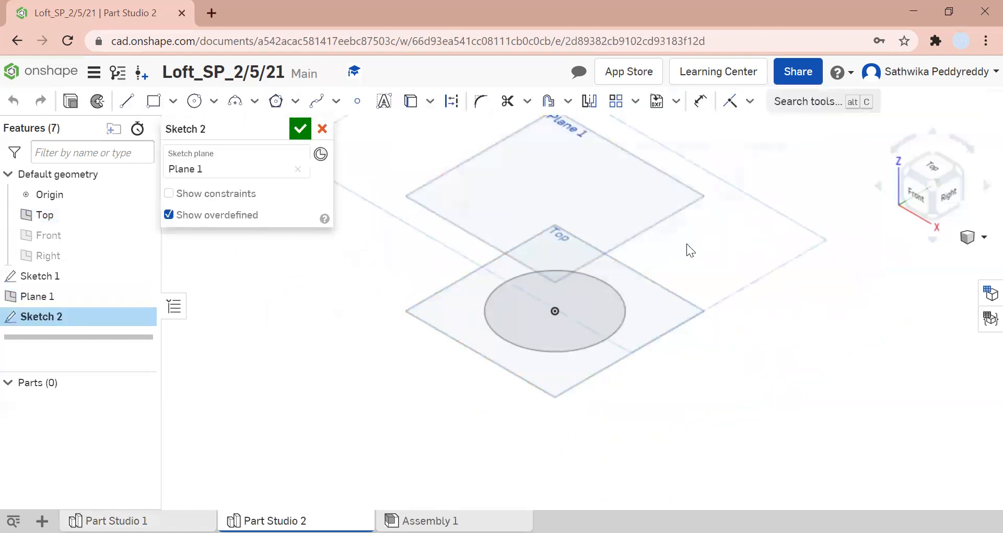
{"action": "left_click", "coordinate": [942, 173]}
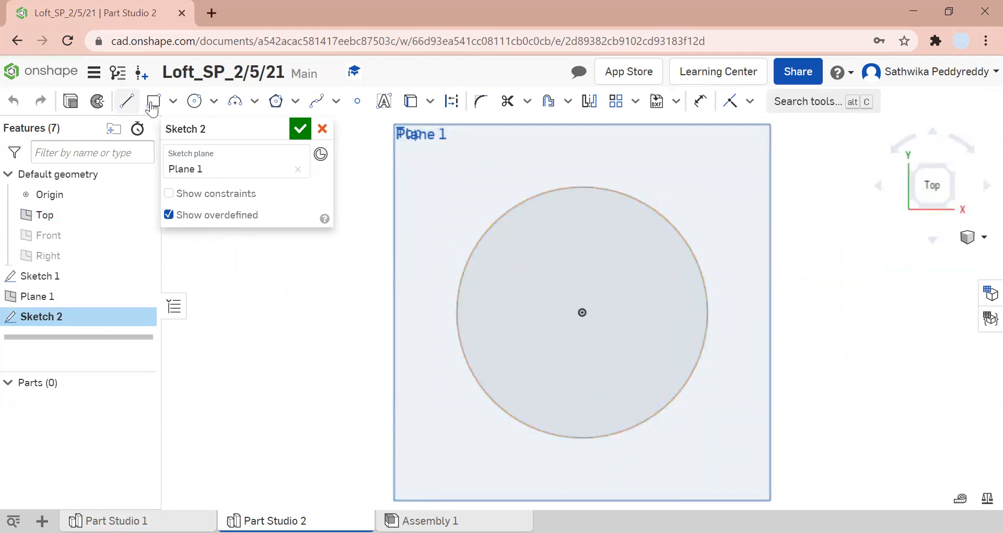
- Draw a center point rectangle about 4.36 in wide and 3.86 in high, centred on the origin
{"action": "left_click", "coordinate": [173, 101]}
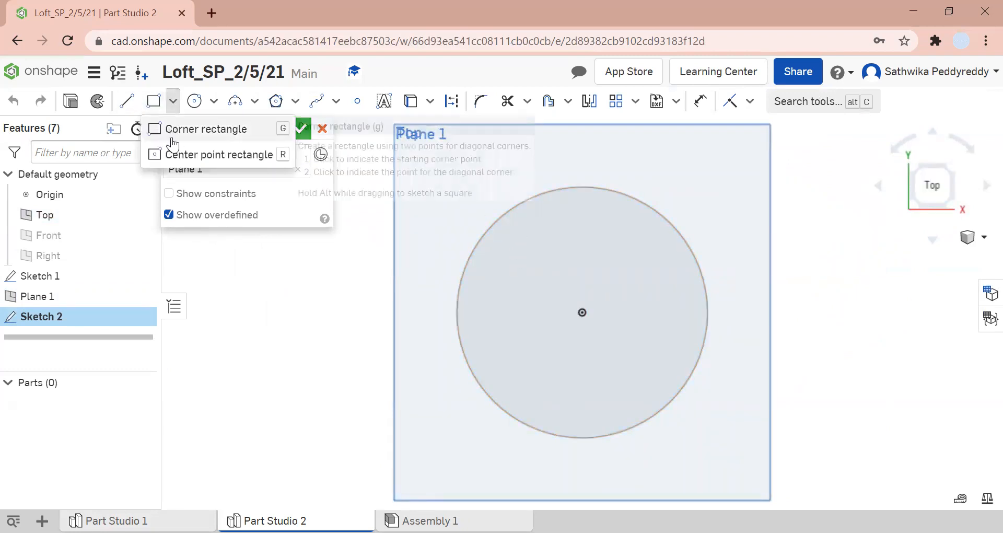
{"action": "left_click", "coordinate": [197, 155]}
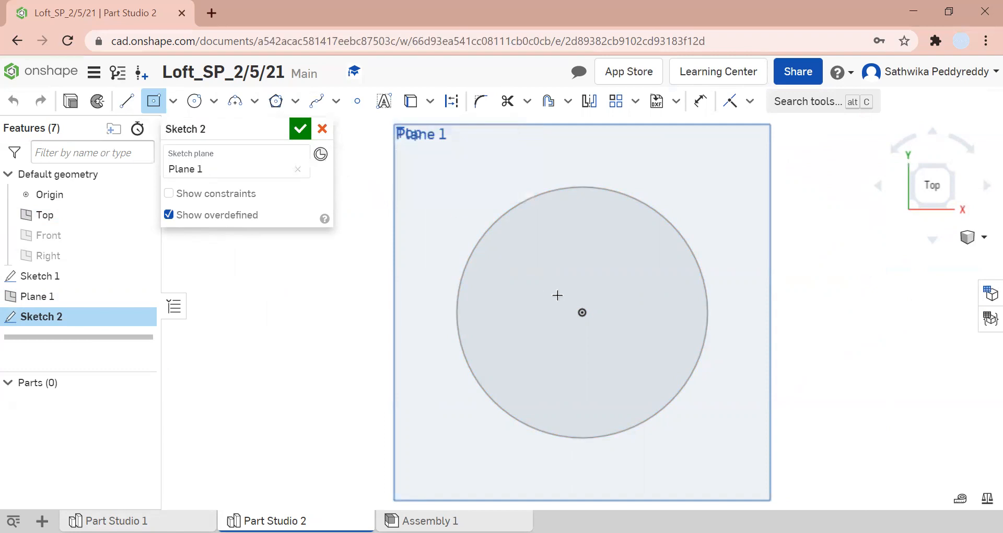
{"action": "left_click", "coordinate": [582, 312]}
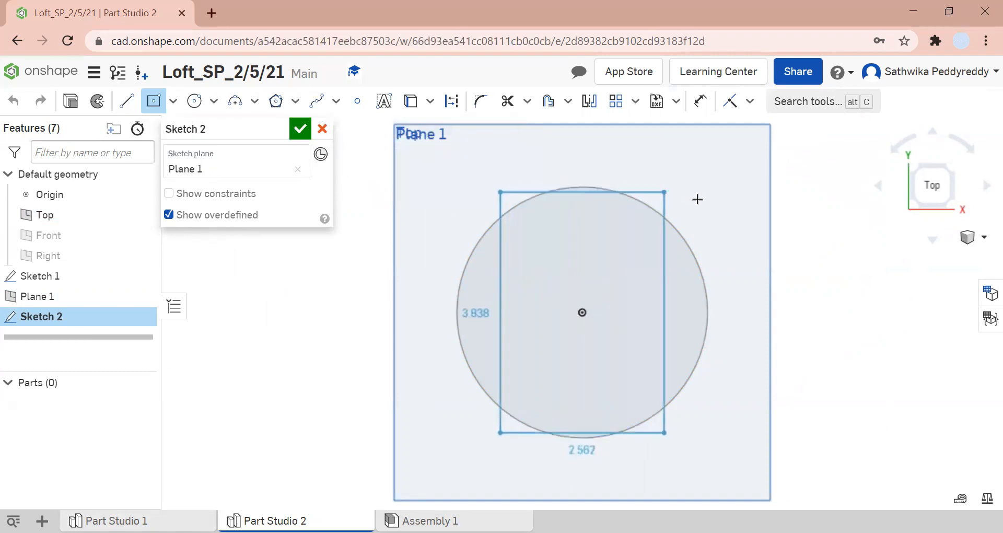
{"action": "left_click", "coordinate": [720, 191]}
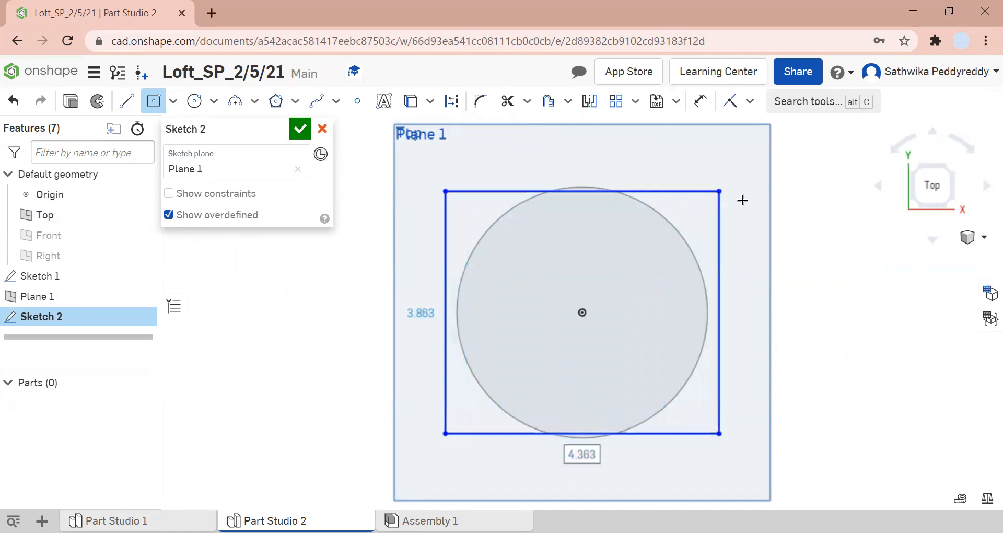
{"action": "key", "text": "Escape"}
- Dimension the rectangle's width and height at 4 in each and finish the sketch
{"action": "left_click", "coordinate": [701, 102]}
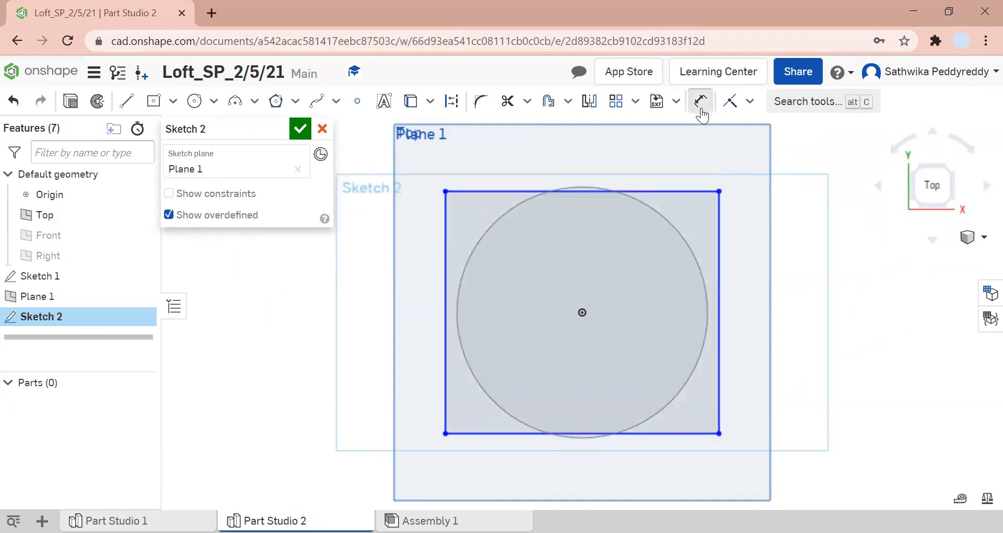
{"action": "left_click", "coordinate": [663, 192]}
{"action": "left_click", "coordinate": [660, 169]}
{"action": "type", "text": "4"}
{"action": "key", "text": "Return"}
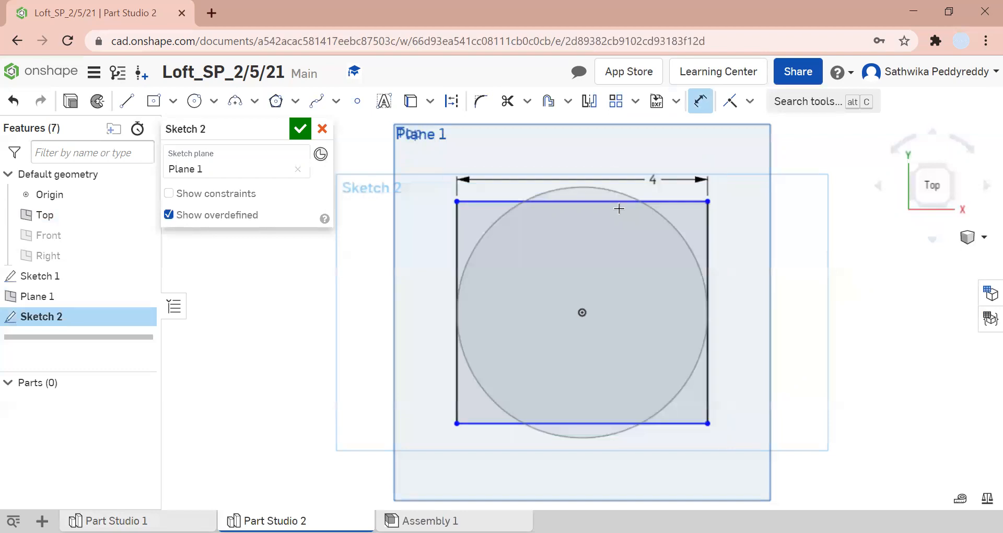
{"action": "left_click", "coordinate": [457, 253]}
{"action": "left_click", "coordinate": [445, 273]}
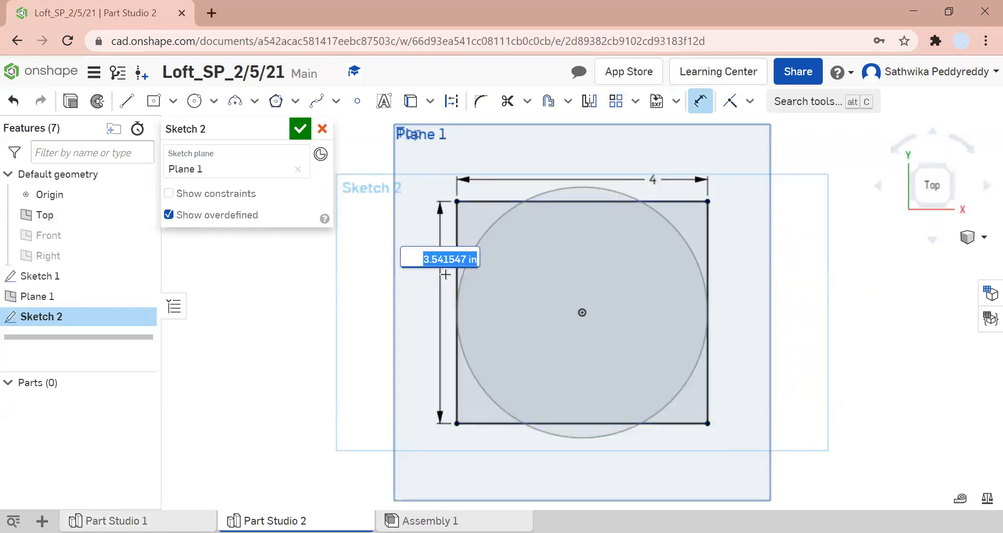
{"action": "type", "text": "4"}
{"action": "key", "text": "Return"}
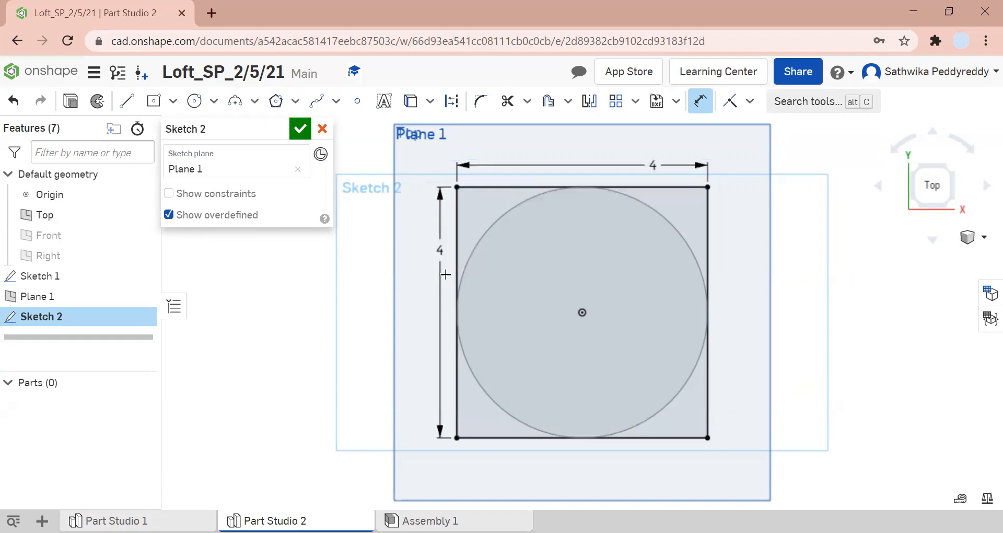
{"action": "left_click", "coordinate": [306, 137]}
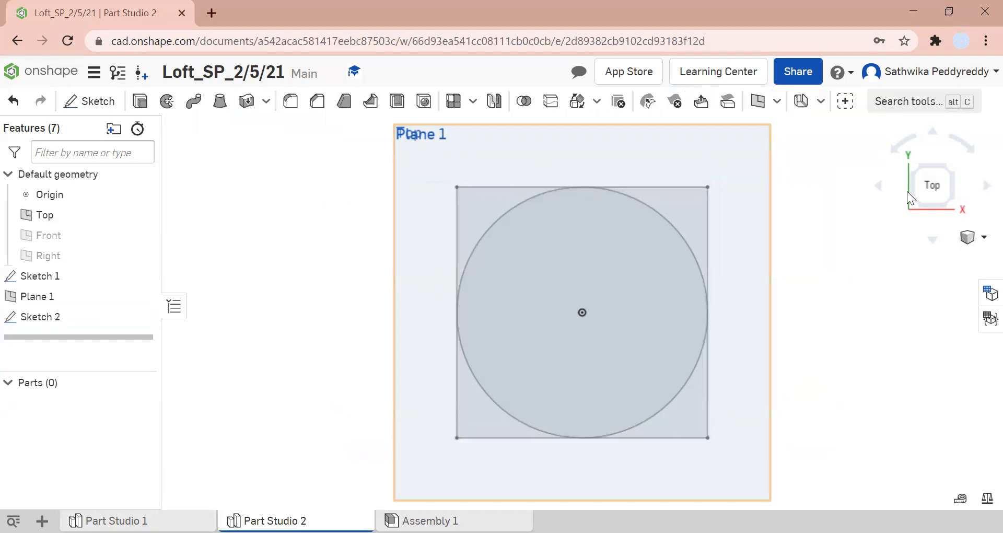
- Loft a new solid from the circle to the square in isometric view, and hide the Top plane and the offset plane
{"action": "left_click", "coordinate": [967, 238]}
{"action": "left_click", "coordinate": [954, 231]}
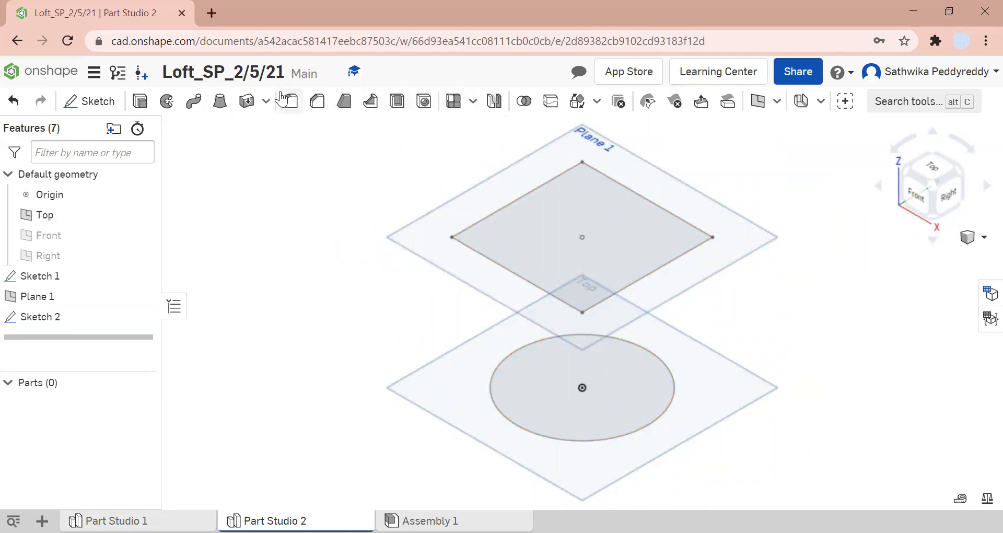
{"action": "left_click", "coordinate": [220, 103]}
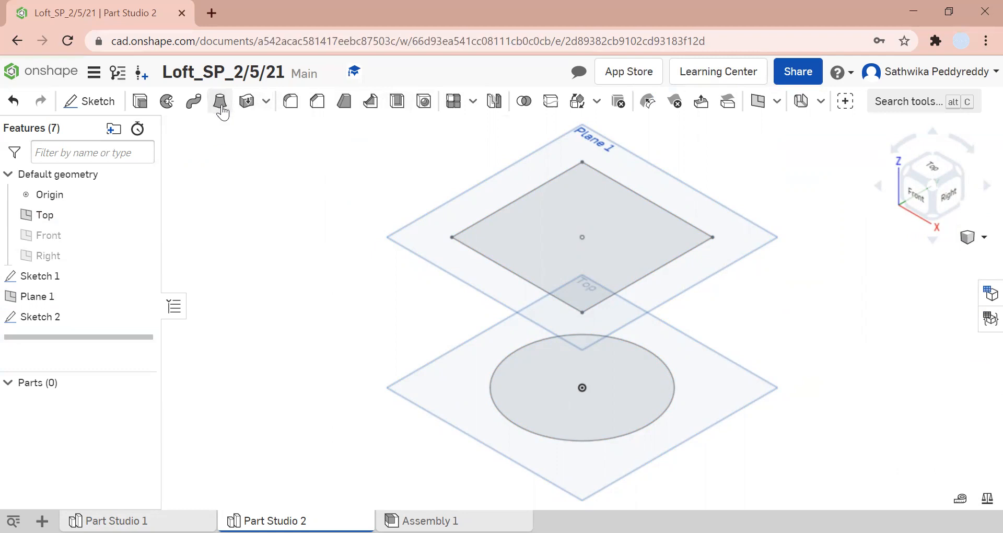
{"action": "left_click", "coordinate": [615, 383]}
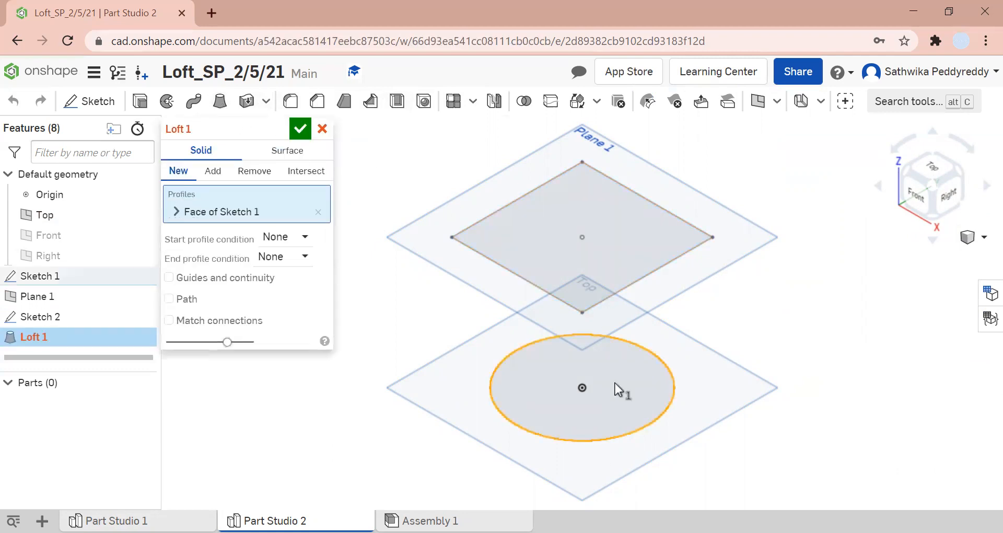
{"action": "left_click", "coordinate": [576, 264]}
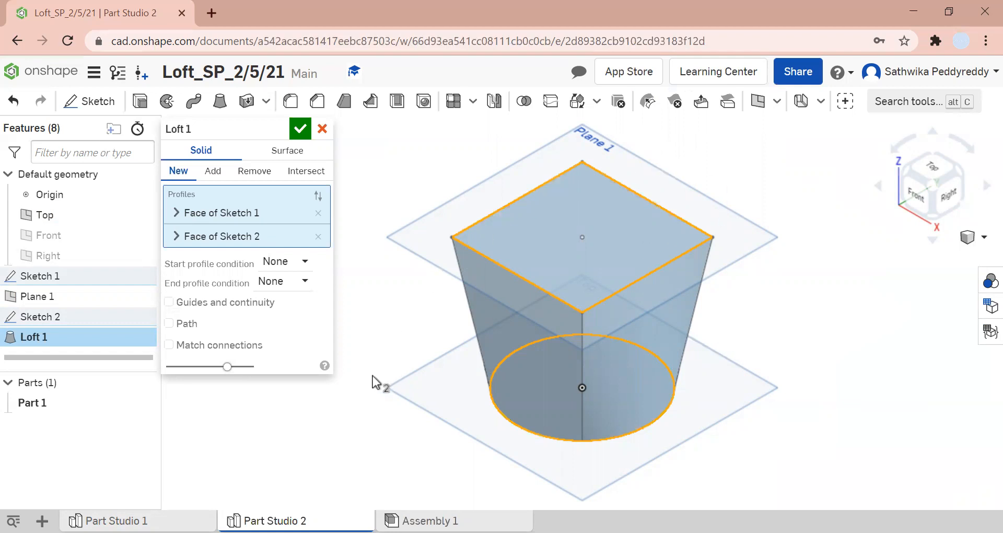
{"action": "left_click", "coordinate": [303, 133]}
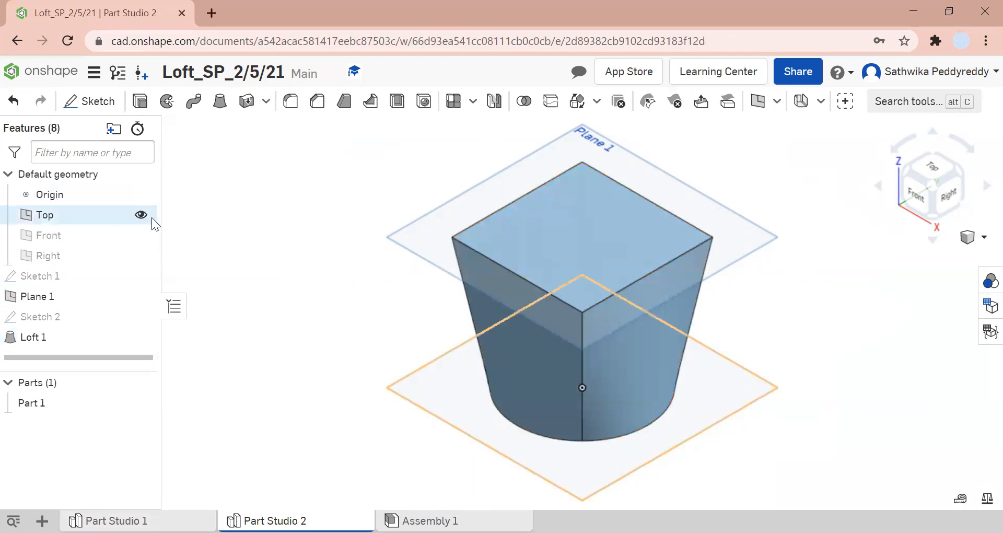
{"action": "left_click", "coordinate": [140, 215]}
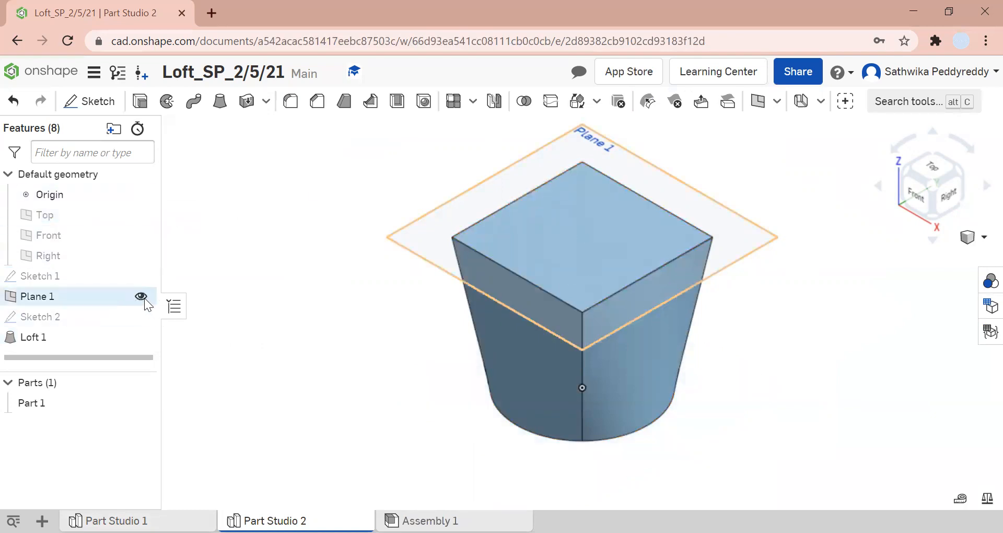
{"action": "left_click", "coordinate": [140, 296]}
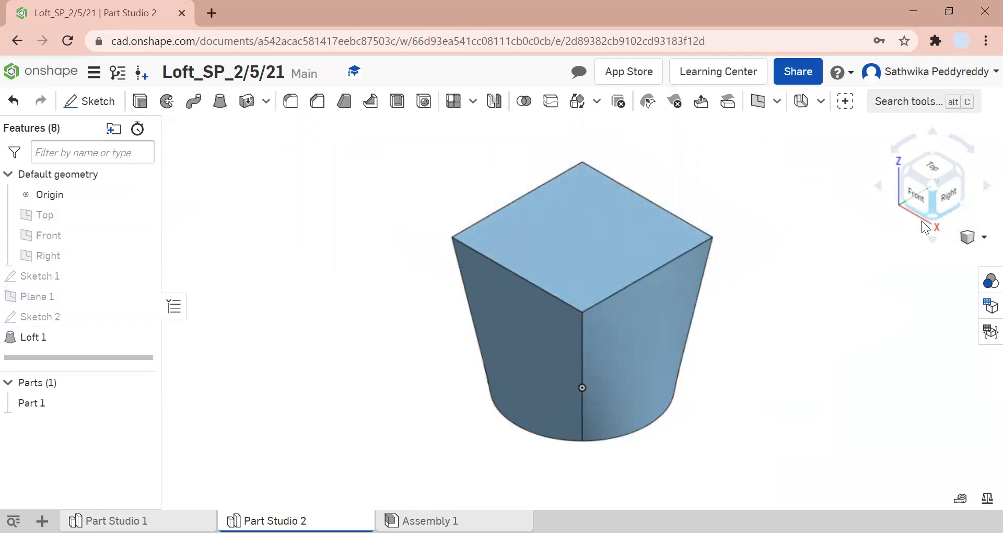
- Examine the lofted solid from below and from the top, and return to the isometric view
{"action": "left_click", "coordinate": [910, 213]}
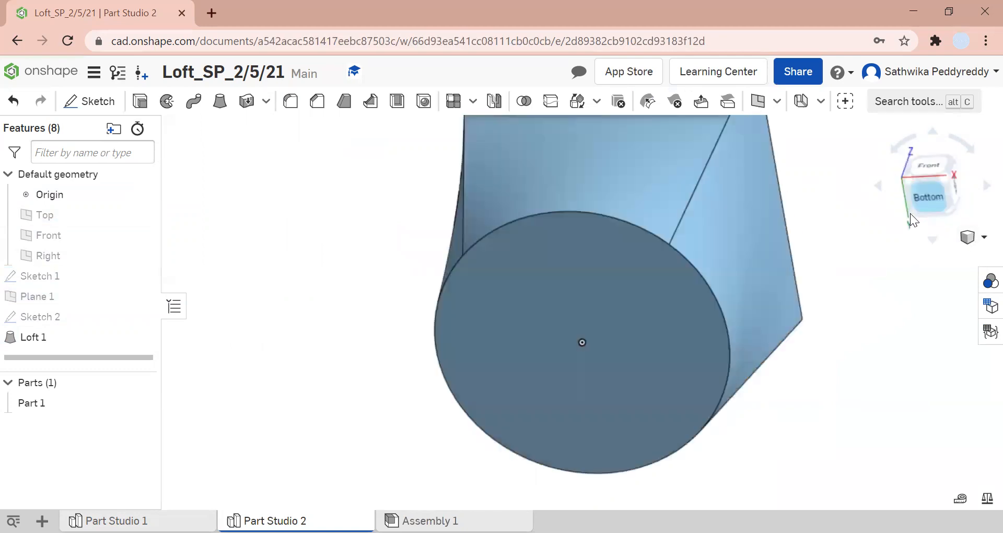
{"action": "left_click", "coordinate": [952, 187]}
{"action": "left_click", "coordinate": [967, 241]}
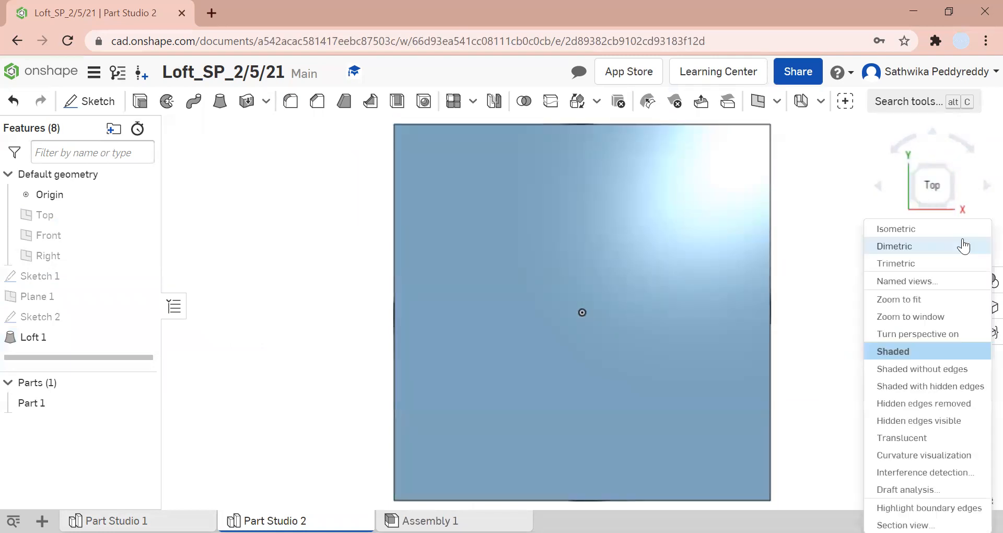
{"action": "left_click", "coordinate": [963, 229]}
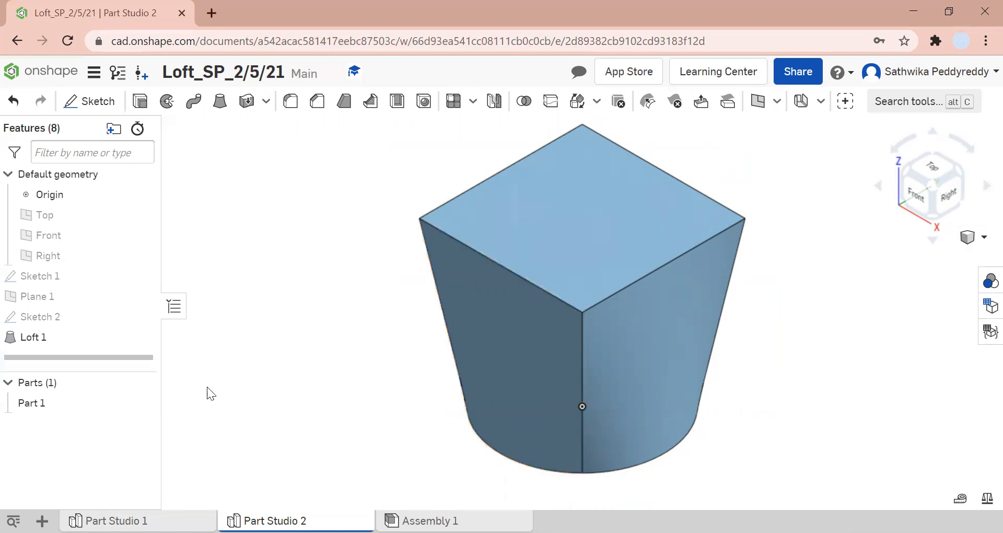
- Assign Acrylic from the Onshape Material Library to Part 1
{"action": "right_click", "coordinate": [86, 405]}
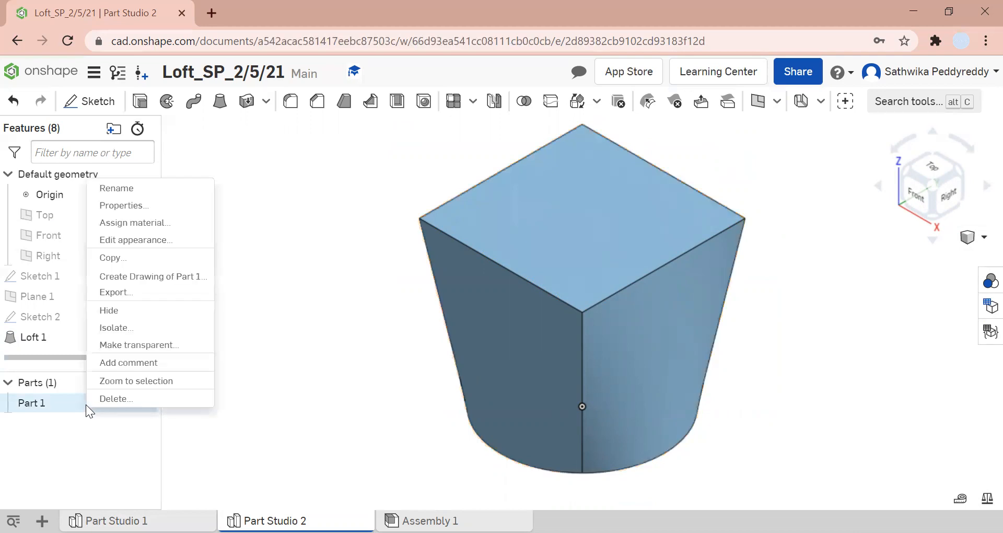
{"action": "left_click", "coordinate": [185, 228]}
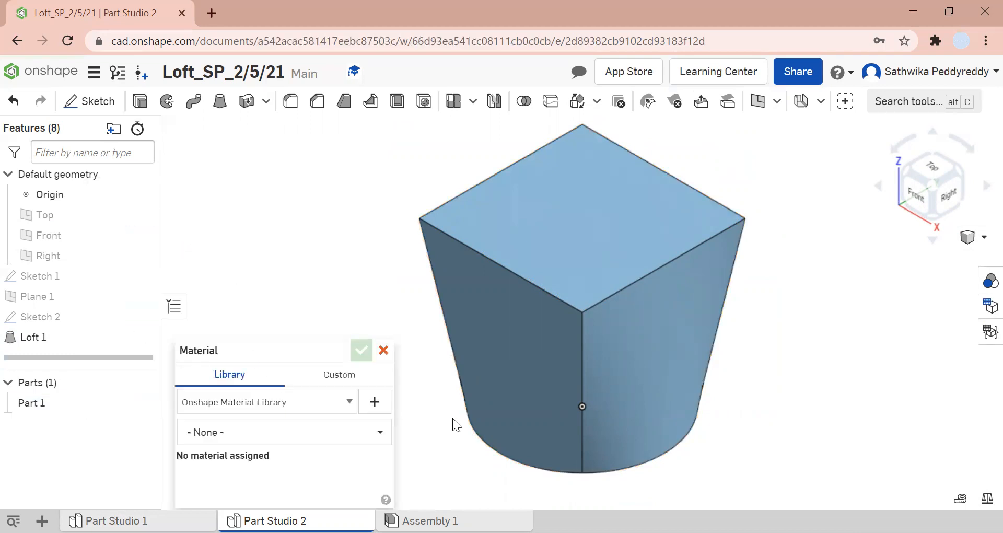
{"action": "left_click", "coordinate": [321, 398]}
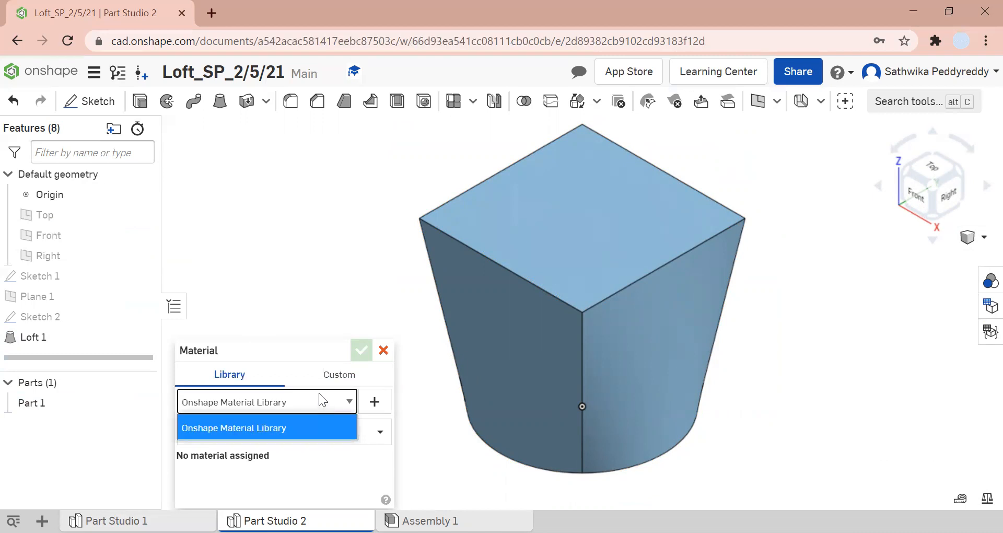
{"action": "left_click", "coordinate": [322, 408]}
{"action": "left_click", "coordinate": [323, 408]}
{"action": "left_click", "coordinate": [337, 429]}
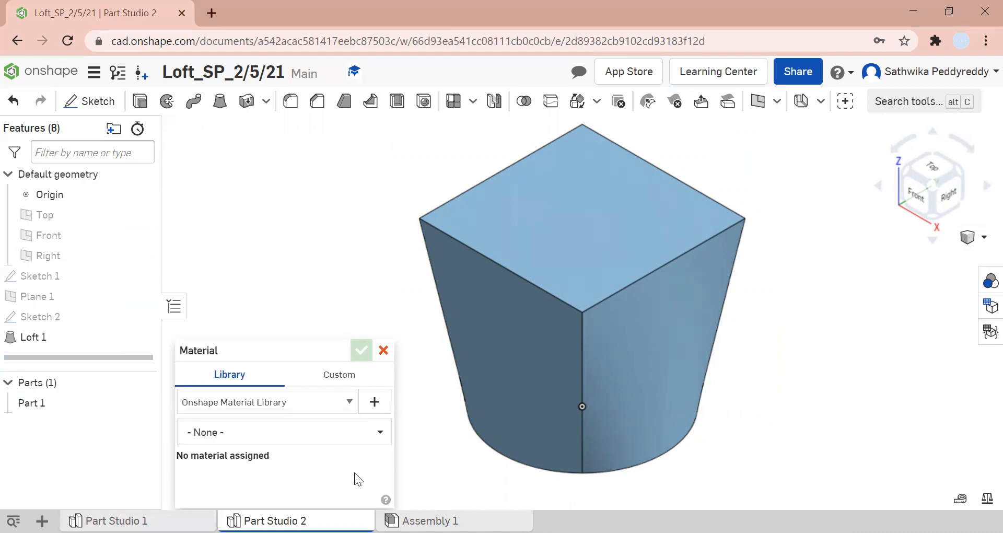
{"action": "left_click", "coordinate": [344, 433]}
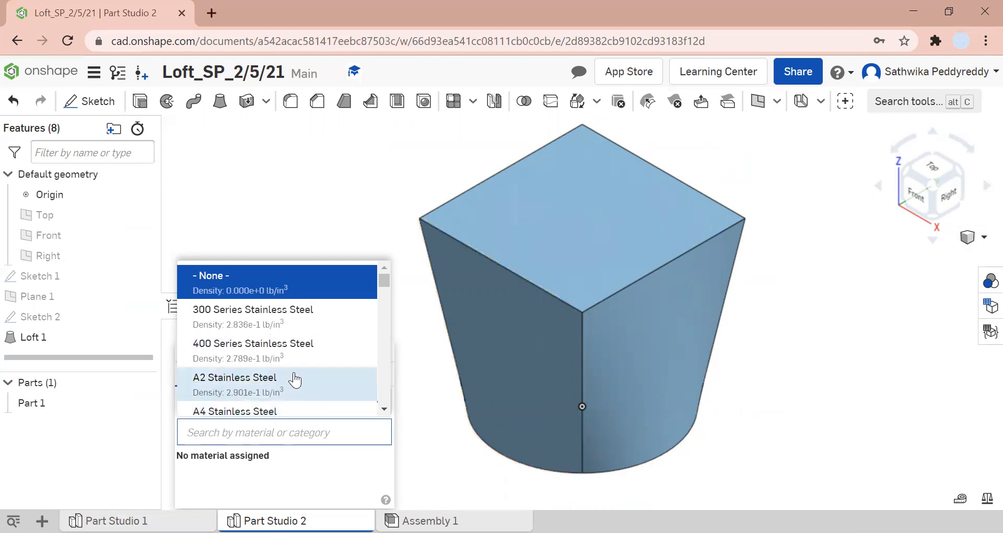
{"action": "scroll", "coordinate": [290, 371], "scroll_direction": "down", "scroll_amount": 4}
{"action": "scroll", "coordinate": [293, 369], "scroll_direction": "down", "scroll_amount": 1}
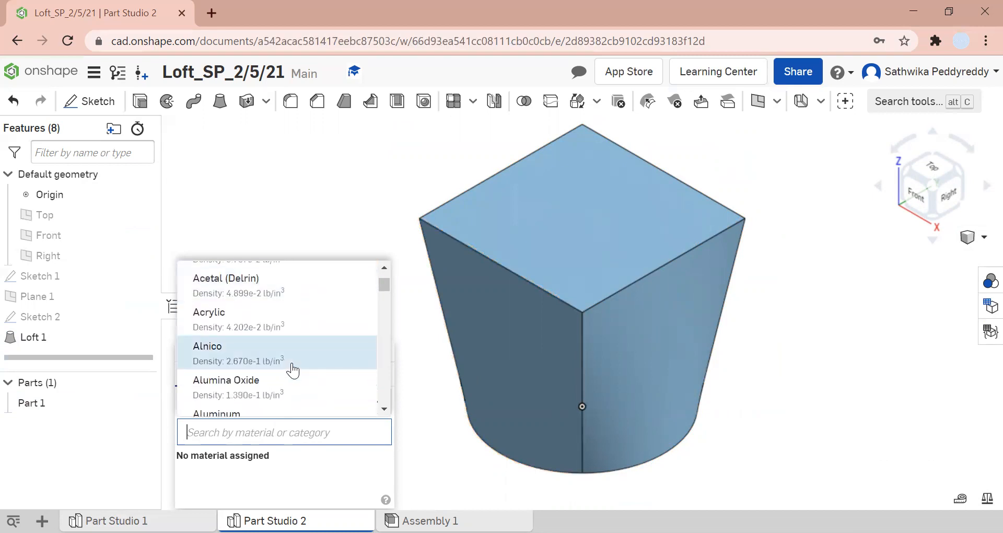
{"action": "left_click", "coordinate": [288, 327]}
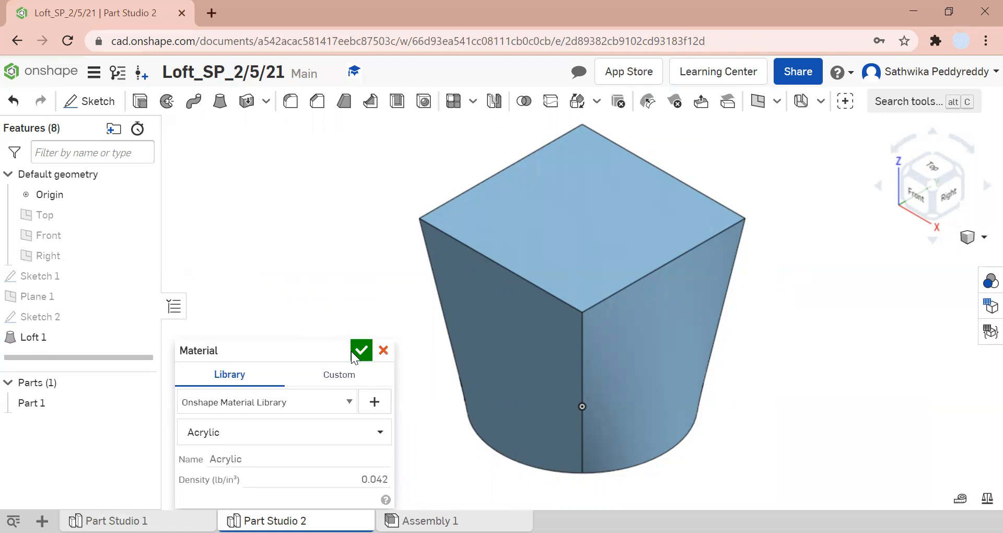
{"action": "left_click", "coordinate": [367, 354]}
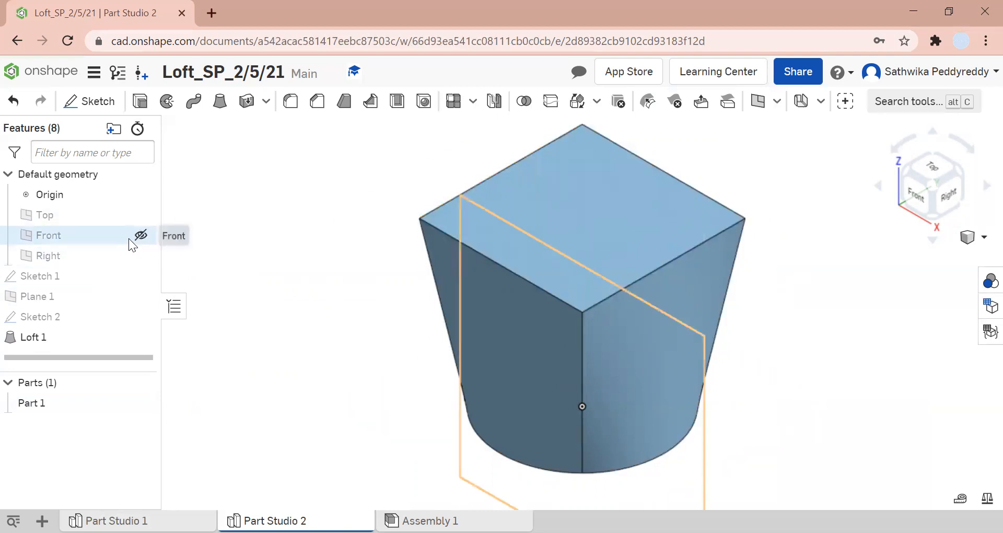
- Inspect the loft's interior in a section view cut at the Front plane, and turn the section view off
{"action": "left_click", "coordinate": [132, 233]}
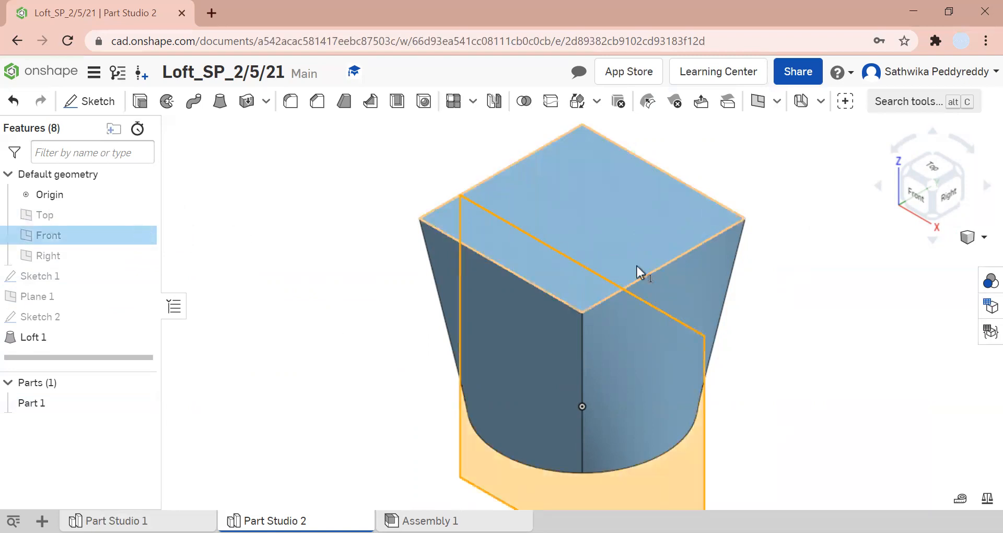
{"action": "right_click", "coordinate": [691, 469]}
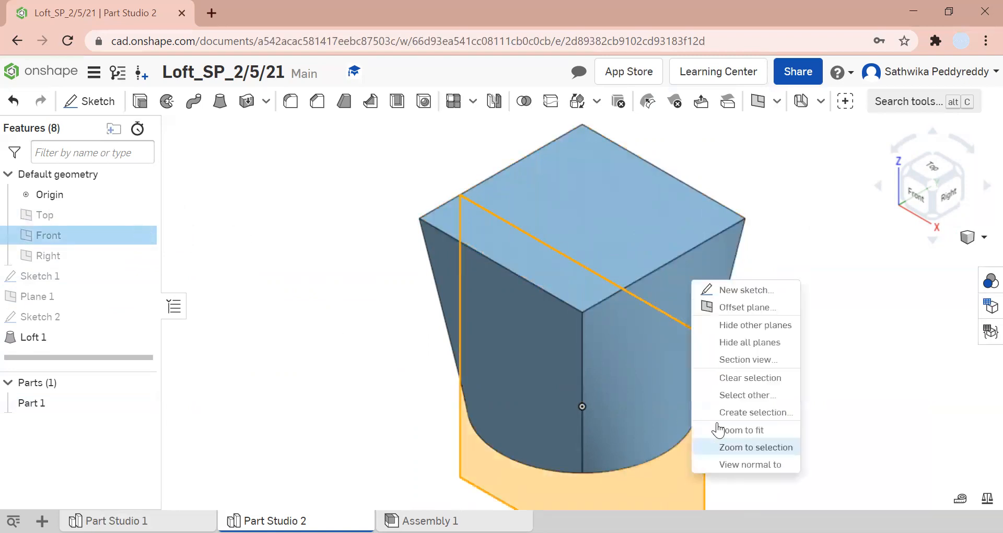
{"action": "left_click", "coordinate": [748, 360]}
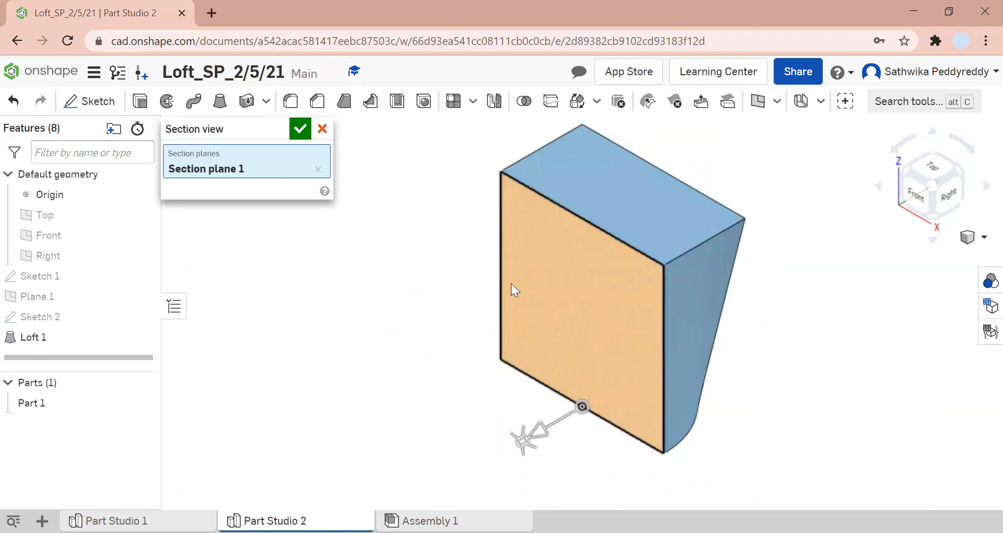
{"action": "right_click", "coordinate": [527, 285]}
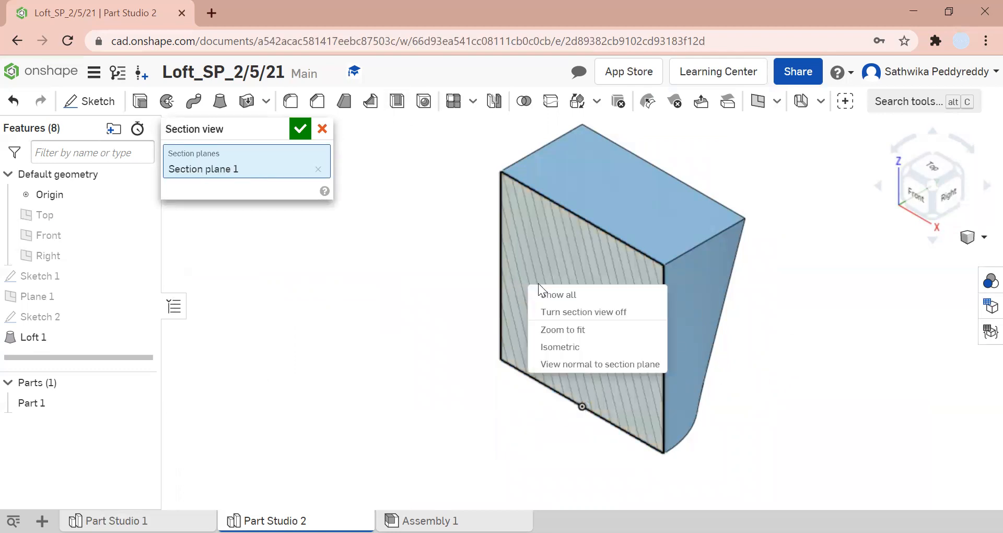
{"action": "left_click", "coordinate": [617, 313]}
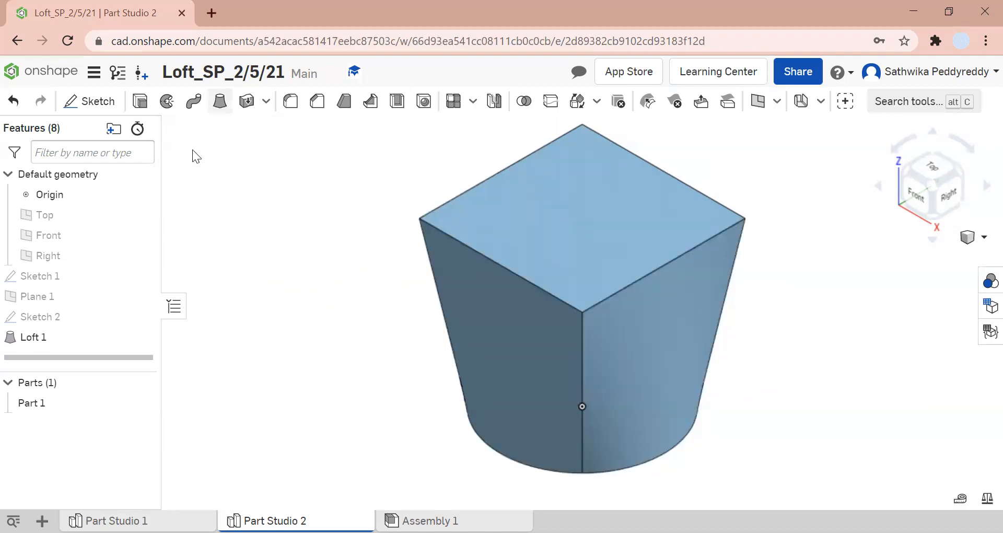
- Check the material assigned to Part 1 and close the material settings without changes
{"action": "right_click", "coordinate": [109, 398]}
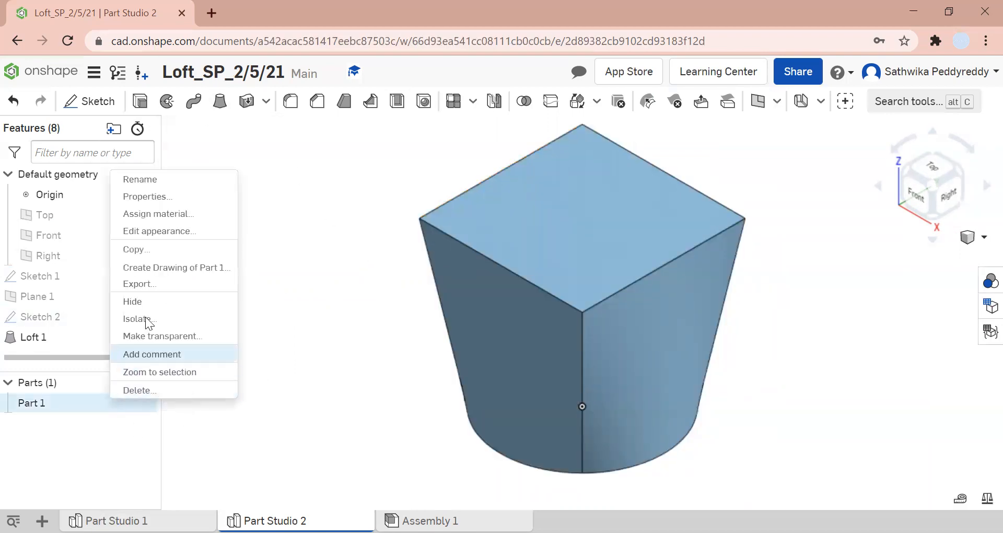
{"action": "left_click", "coordinate": [174, 215]}
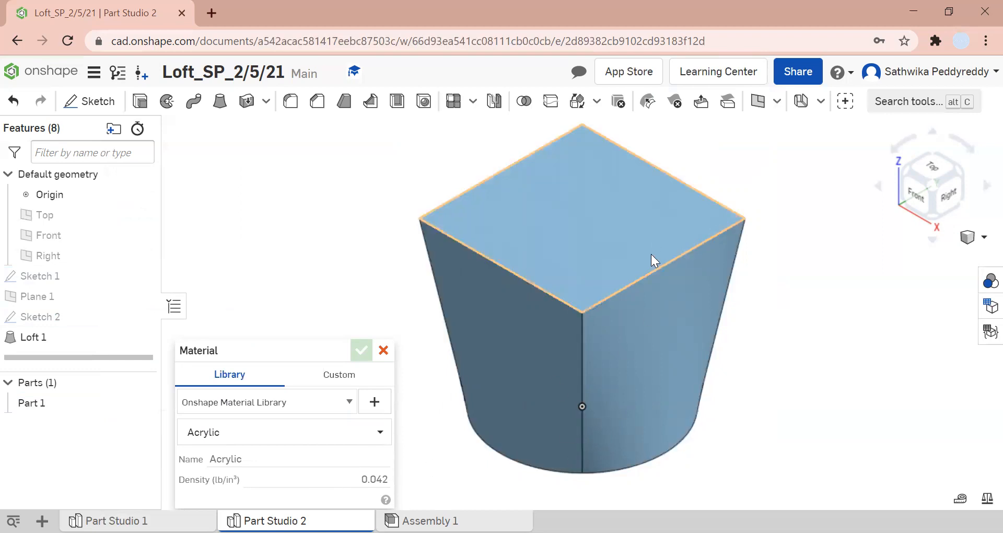
{"action": "left_click", "coordinate": [383, 351]}
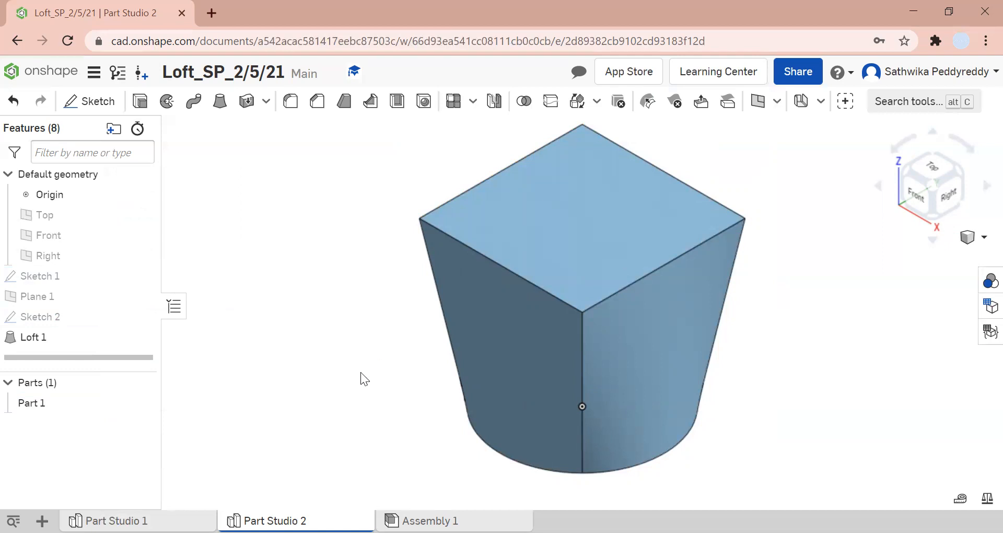
- Rename Part 1 as Halfway Pyramid
{"action": "right_click", "coordinate": [117, 403]}
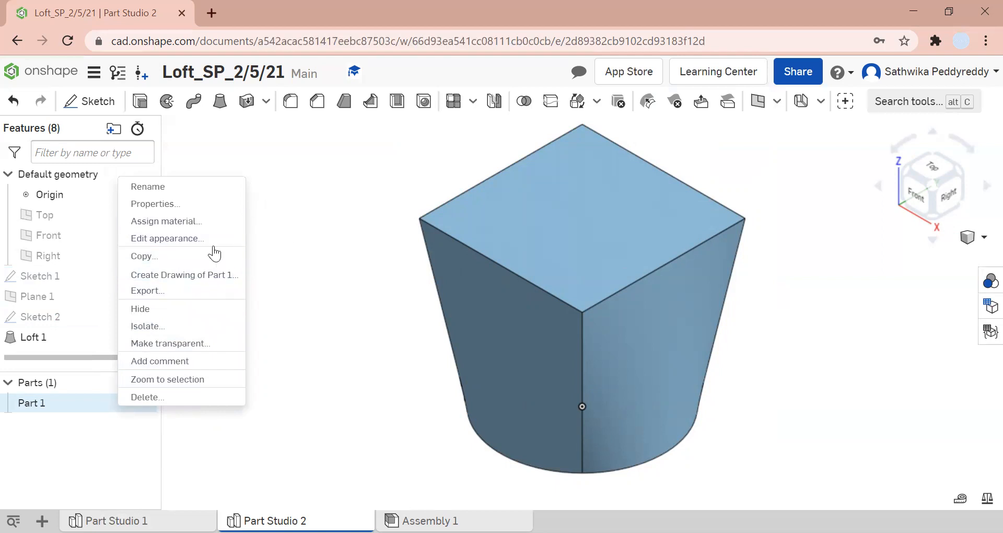
{"action": "left_click", "coordinate": [198, 188]}
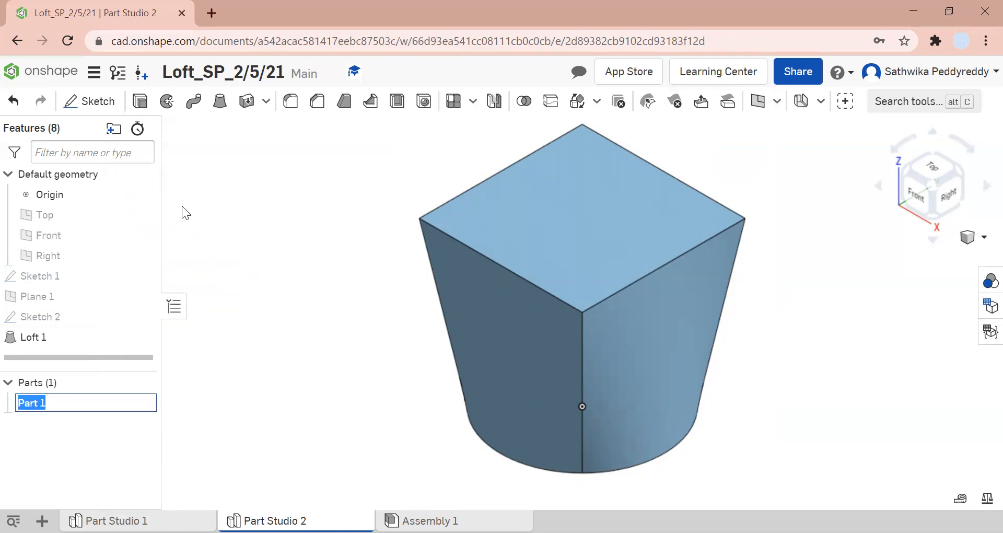
{"action": "key", "text": "BackSpace"}
{"action": "type", "text": "Halfway Pyr"}
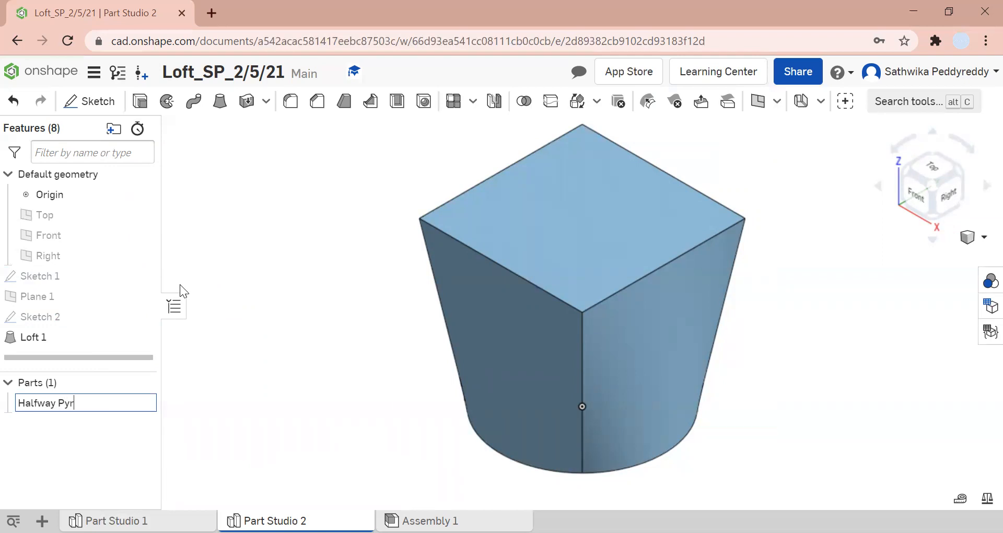
{"action": "type", "text": "amid"}
{"action": "key", "text": "Return"}
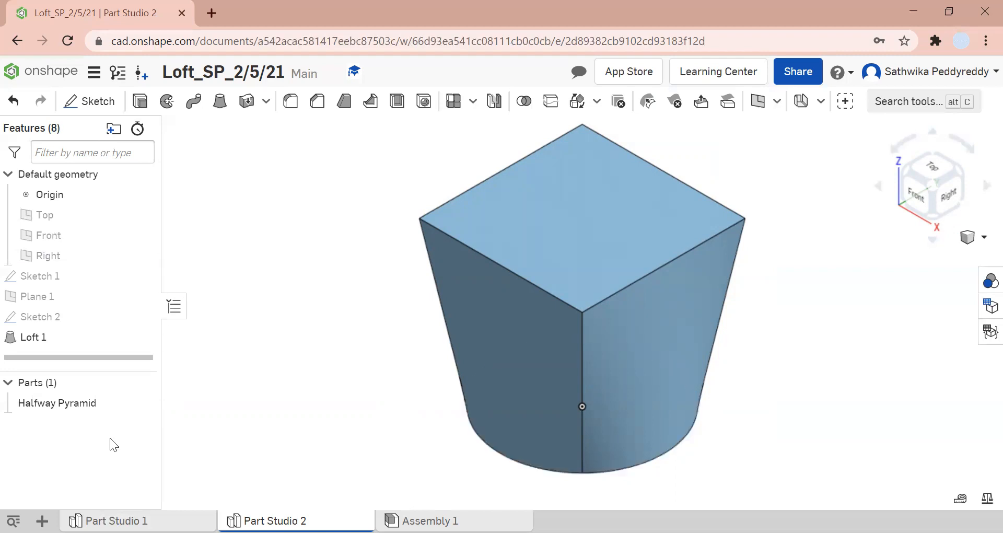
- Recolour the Halfway Pyramid part light pink (#EFBCD3), starting from the pale aqua palette colour and shifting its hue
{"action": "right_click", "coordinate": [108, 403]}
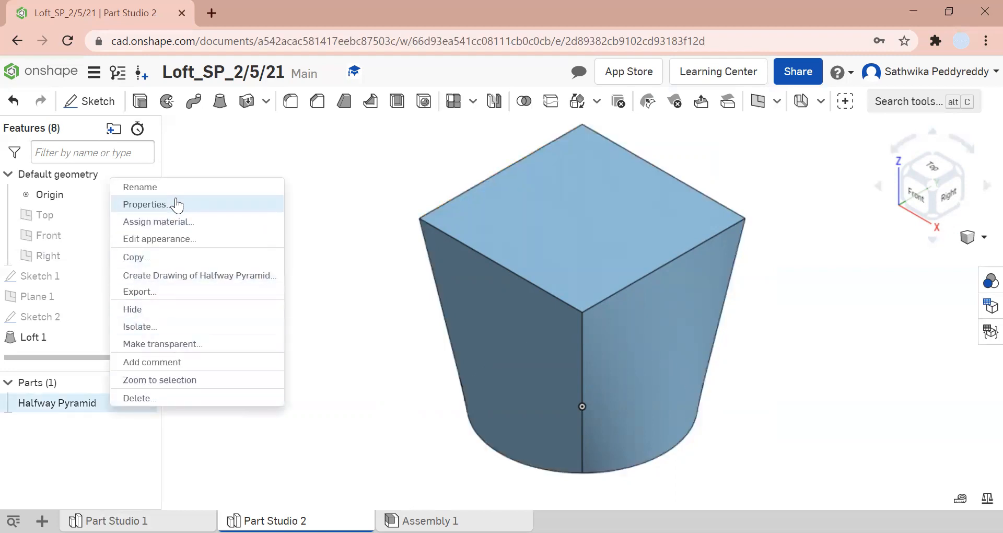
{"action": "left_click", "coordinate": [184, 239]}
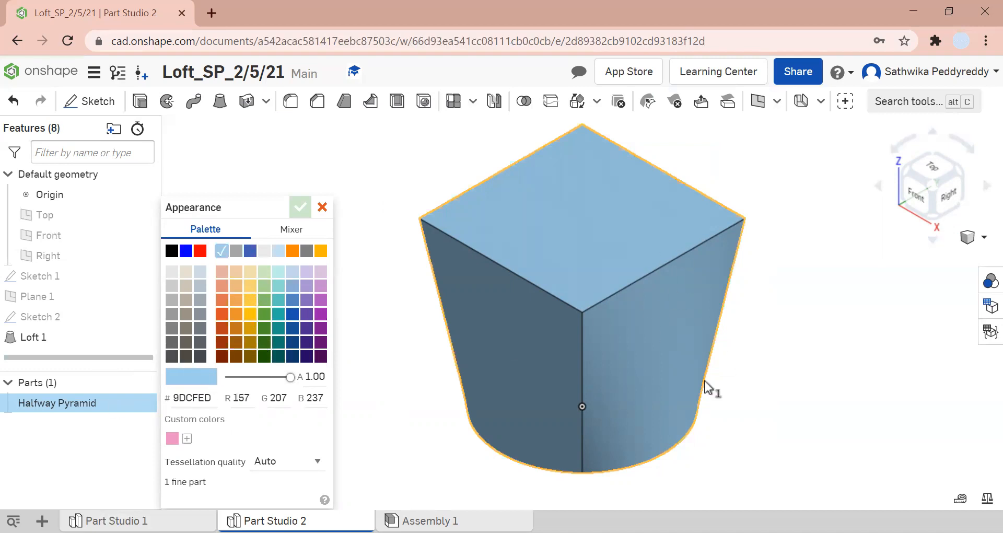
{"action": "left_click", "coordinate": [281, 301]}
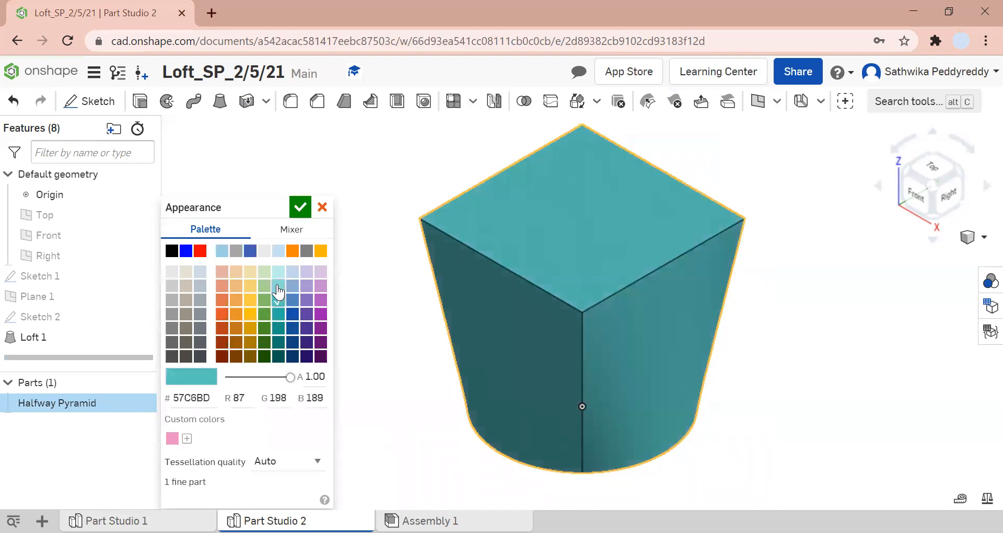
{"action": "left_click", "coordinate": [277, 286]}
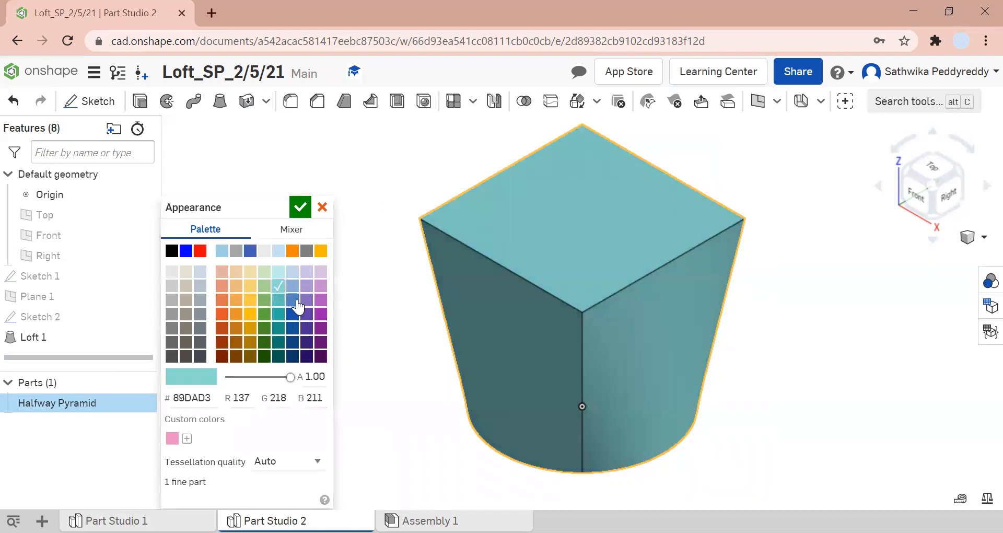
{"action": "left_click", "coordinate": [278, 271]}
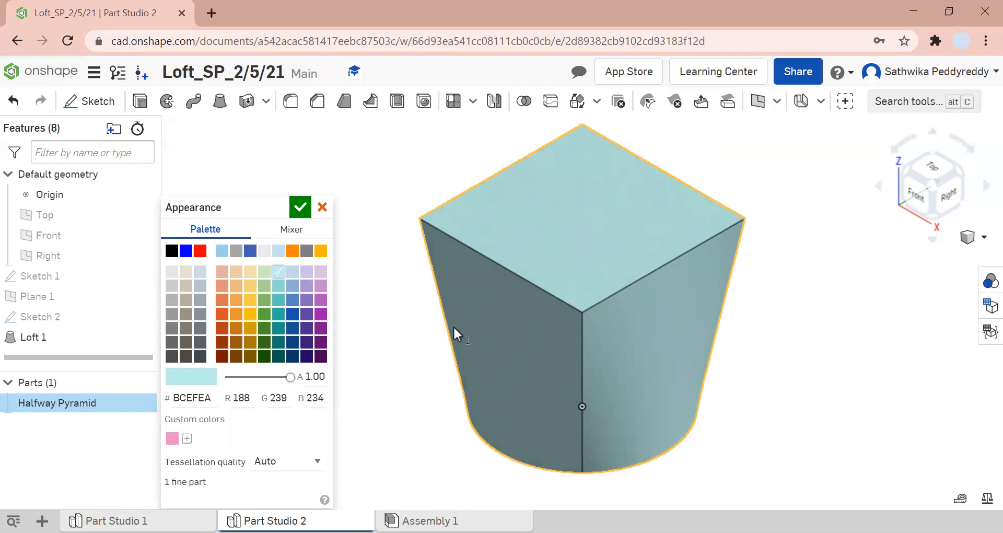
{"action": "left_click", "coordinate": [300, 236]}
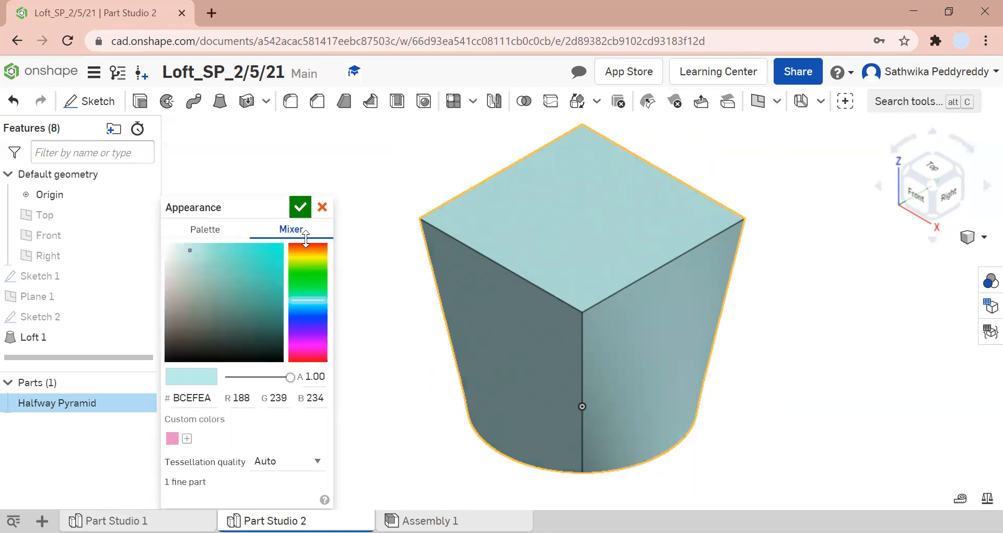
{"action": "mouse_move", "coordinate": [307, 299]}
{"action": "left_mouse_down"}
{"action": "mouse_move", "coordinate": [307, 272]}
{"action": "mouse_move", "coordinate": [325, 301]}
{"action": "left_mouse_up"}
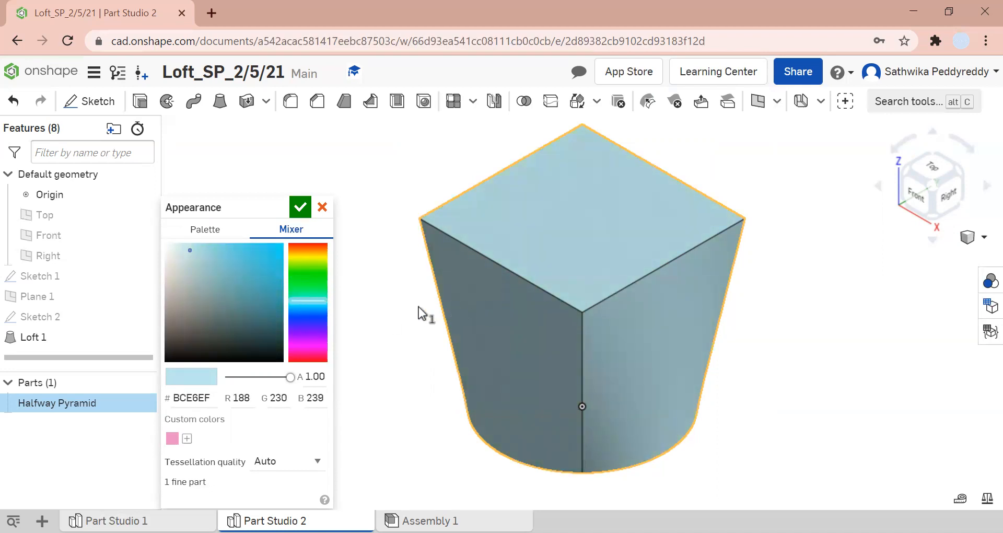
{"action": "left_click_drag", "start_coordinate": [313, 302], "coordinate": [312, 347]}
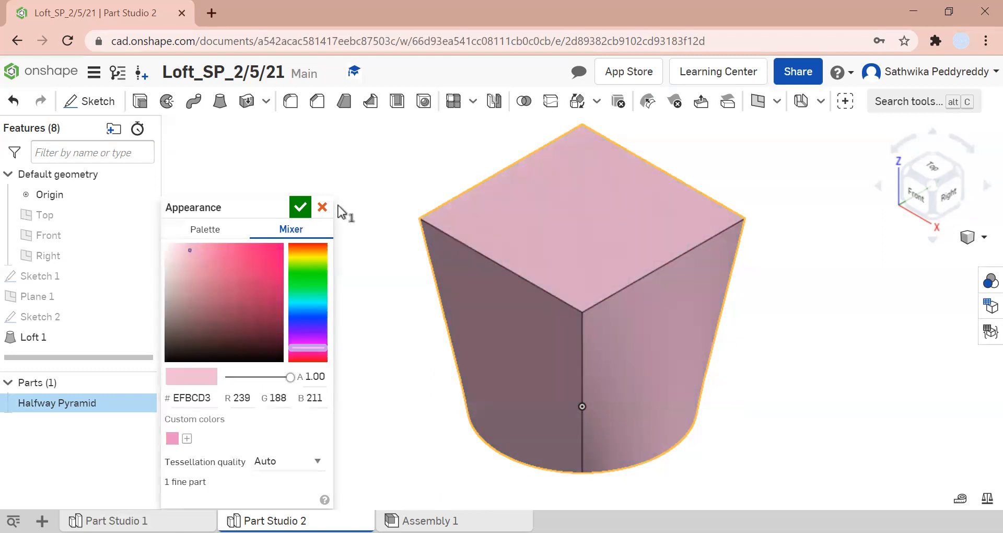
{"action": "left_click", "coordinate": [302, 210]}
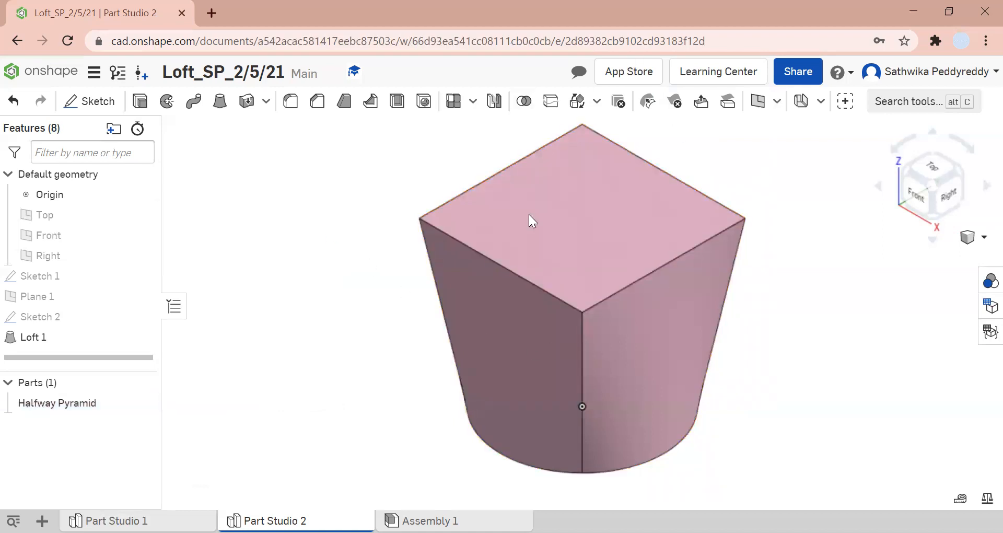